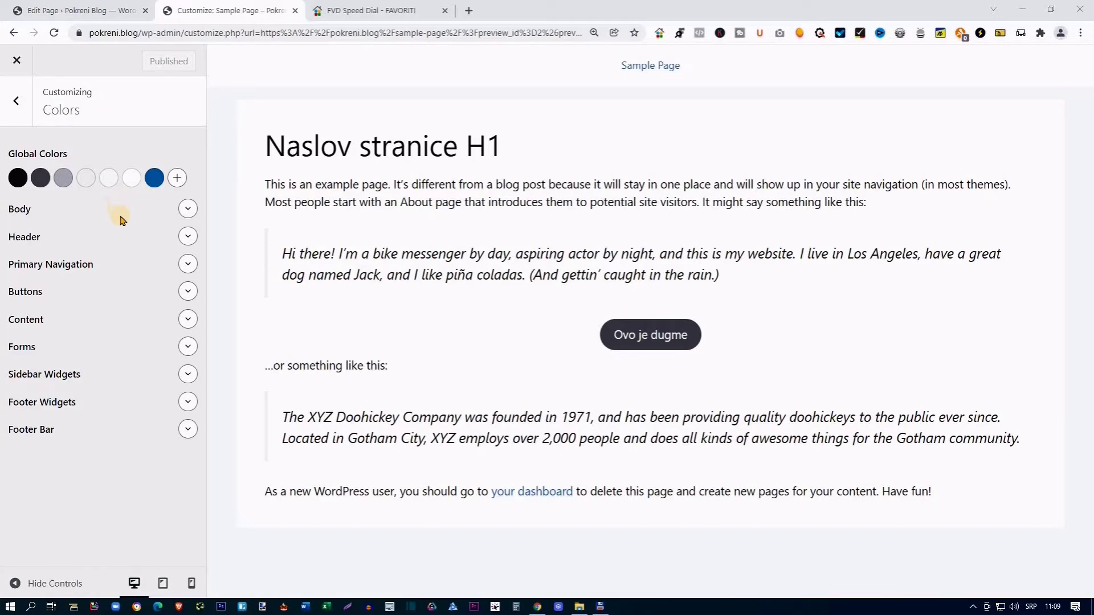
- Delete the mid-grey third swatch from the global color palette and publish the change
mouse_move(67, 181)
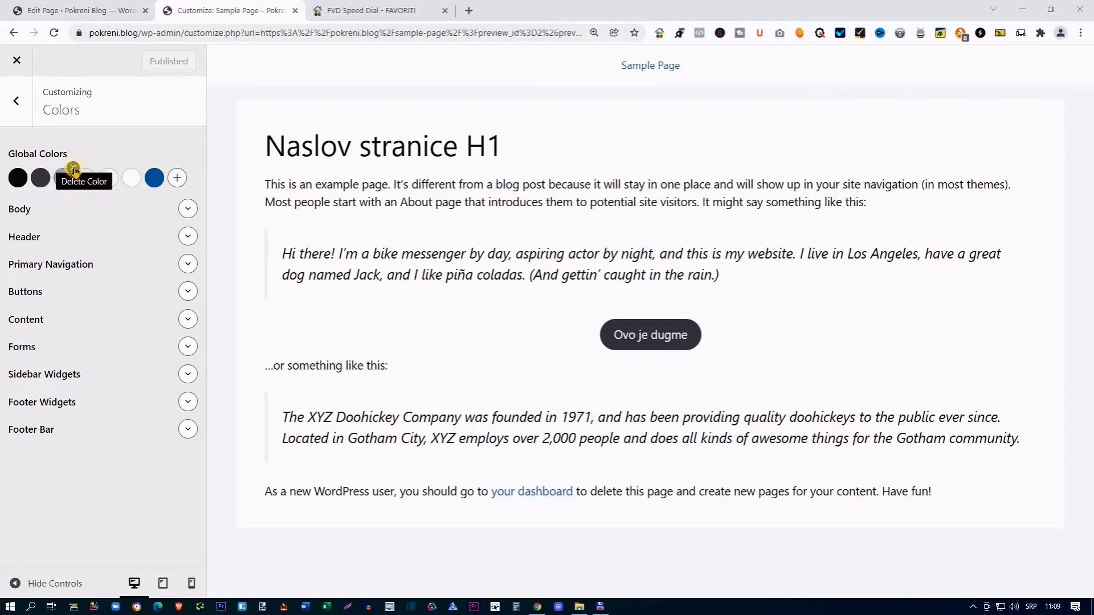
left_click(73, 170)
left_click(605, 115)
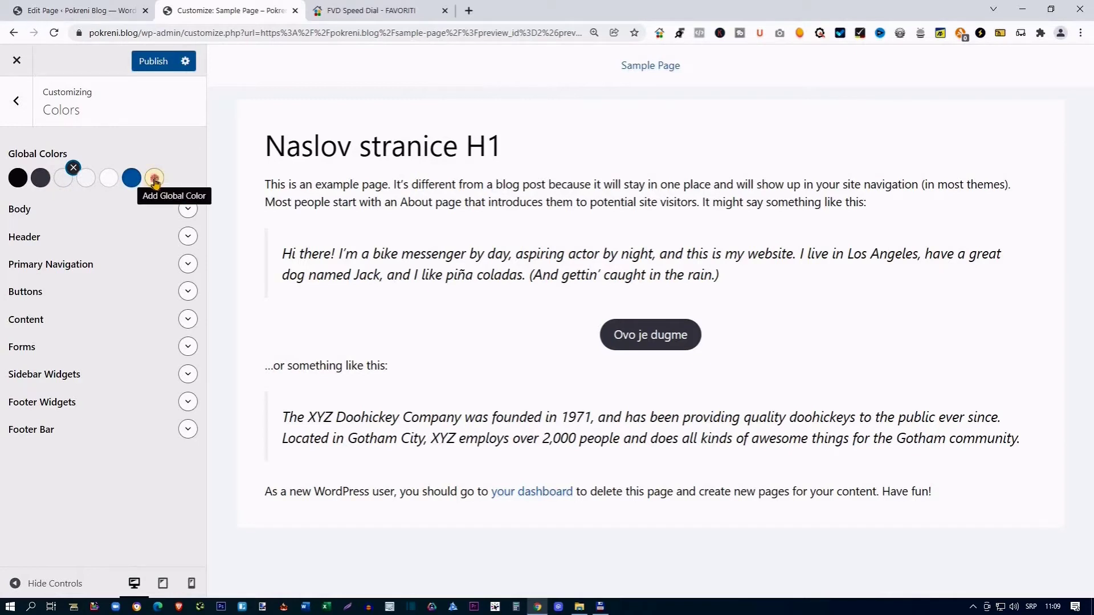
left_click(154, 179)
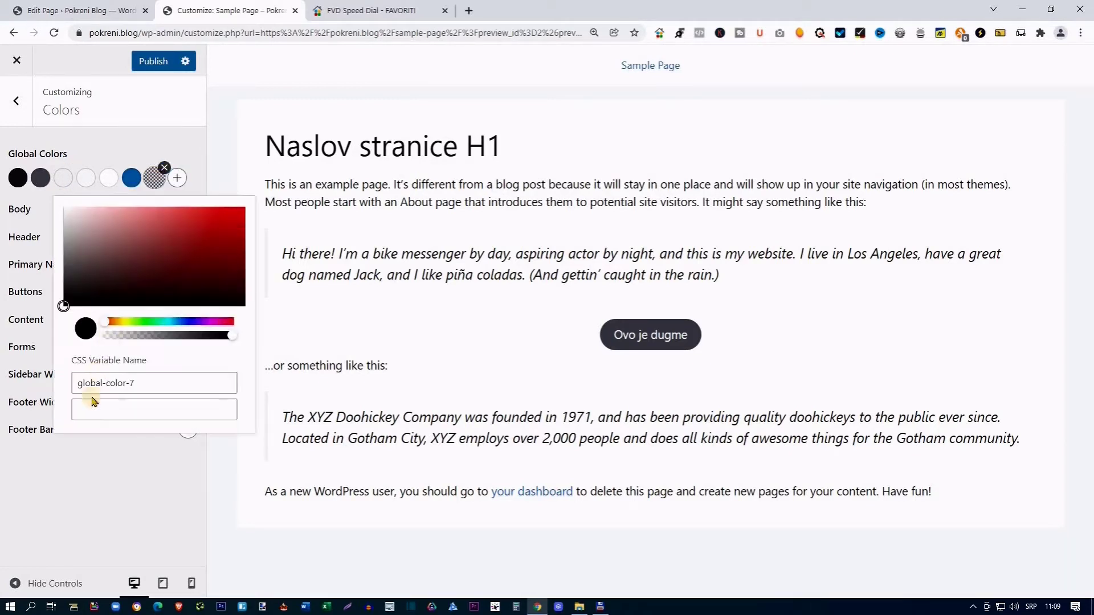
left_click(165, 167)
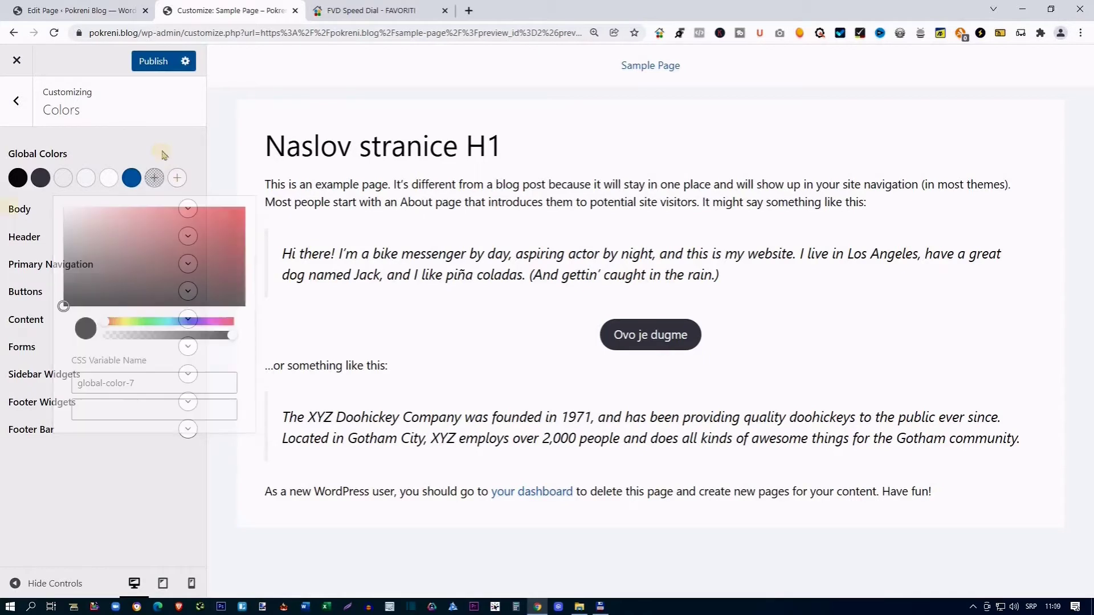
left_click(149, 63)
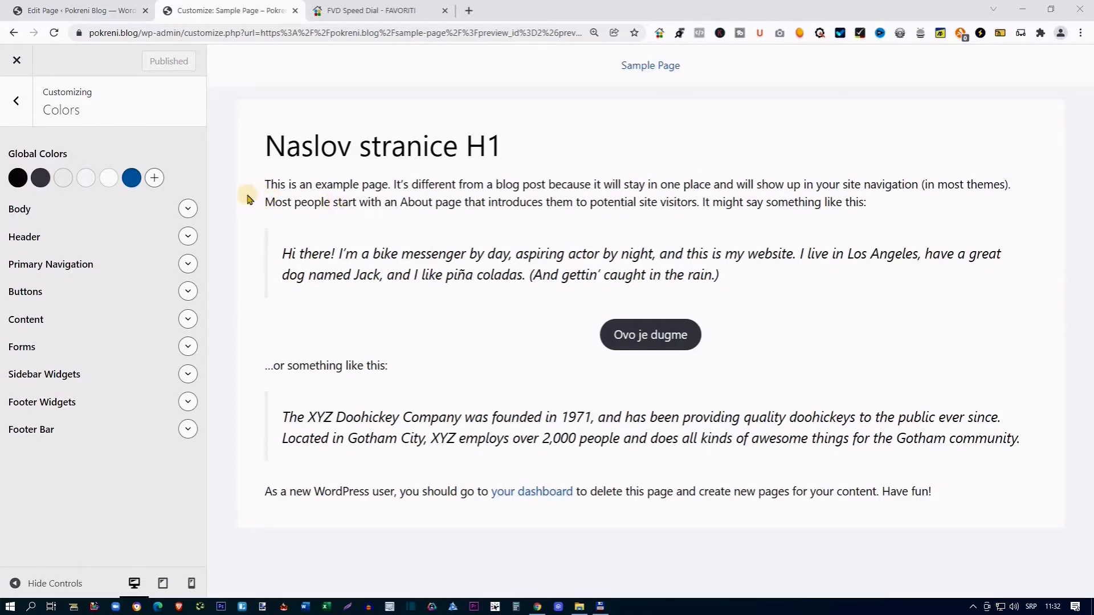
left_click(188, 209)
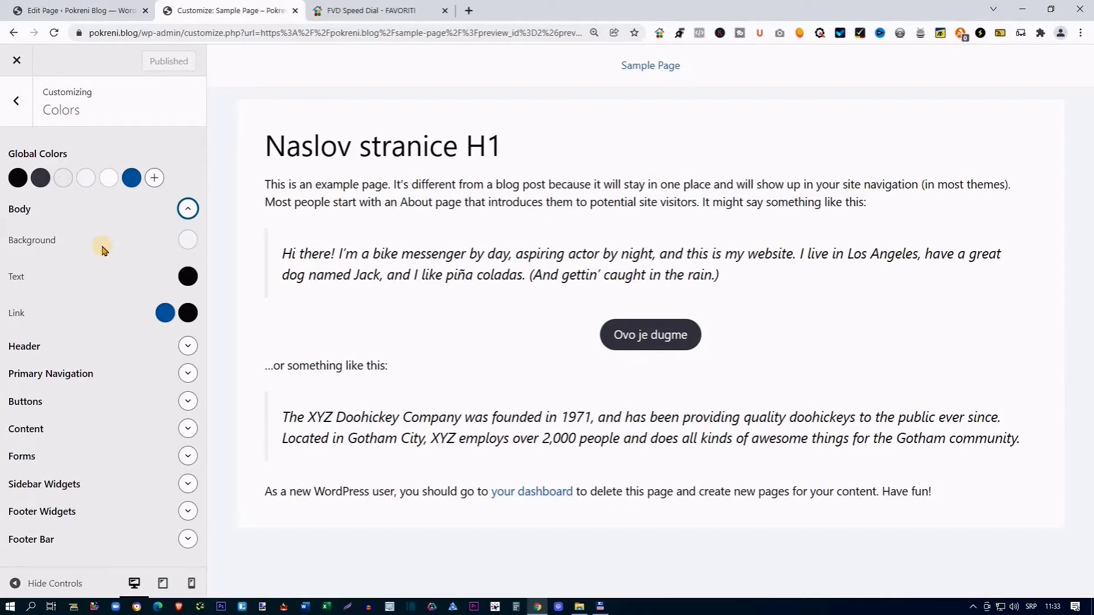
left_click(108, 178)
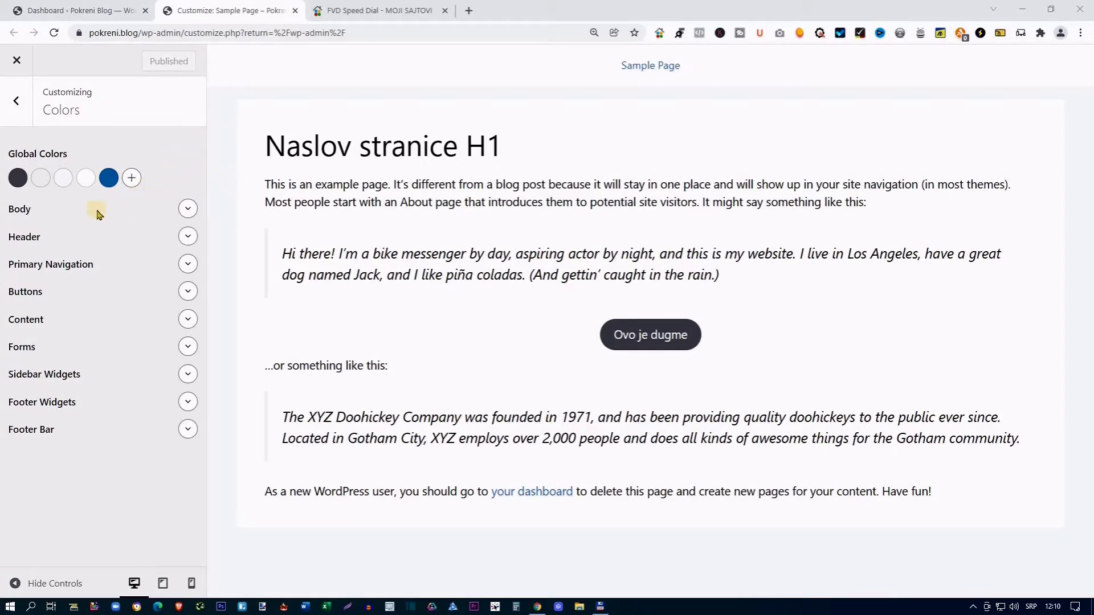
- Add a new global color to the palette with the value #f5f6f7
left_click(132, 180)
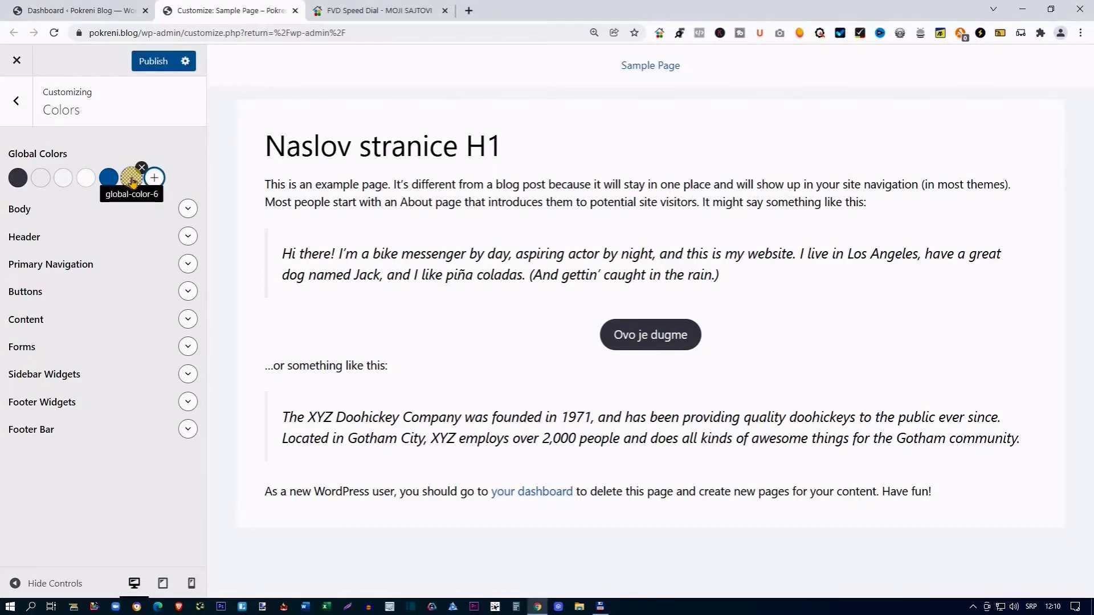
left_click(131, 179)
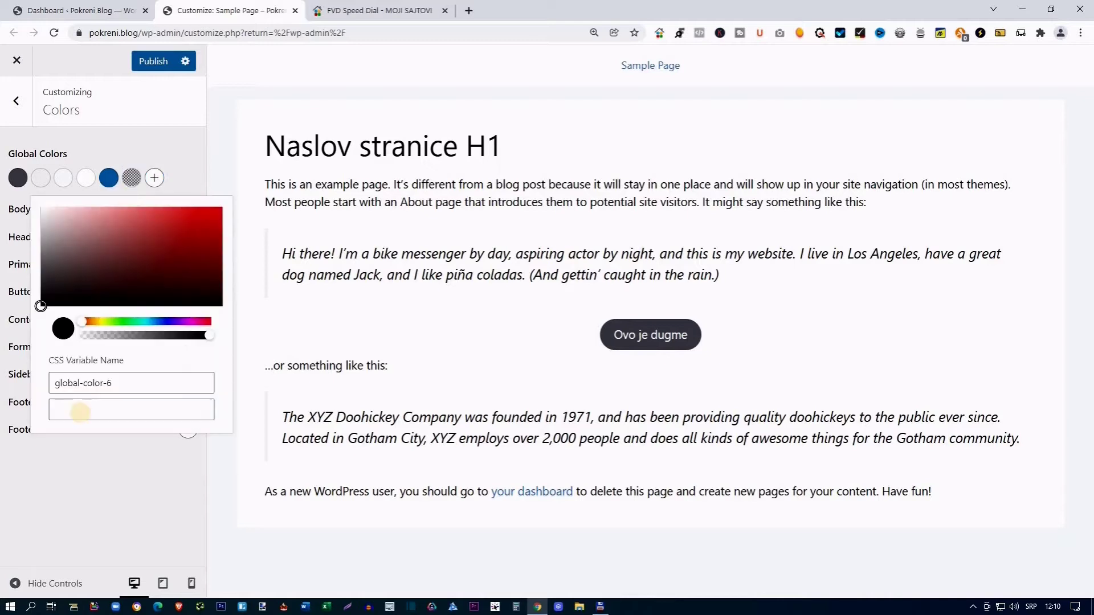
left_click(90, 412)
type("#f5f6f7")
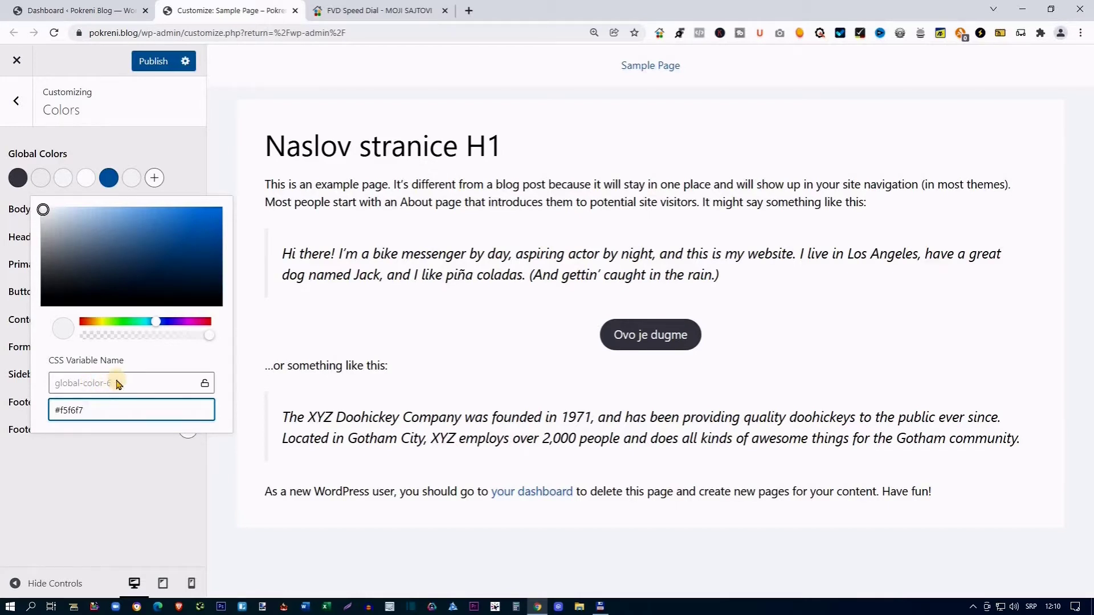
- Unlock the new global color's CSS variable name and rename it f5f6f7, copied from its hex value
double_click(68, 411)
key("ctrl+c")
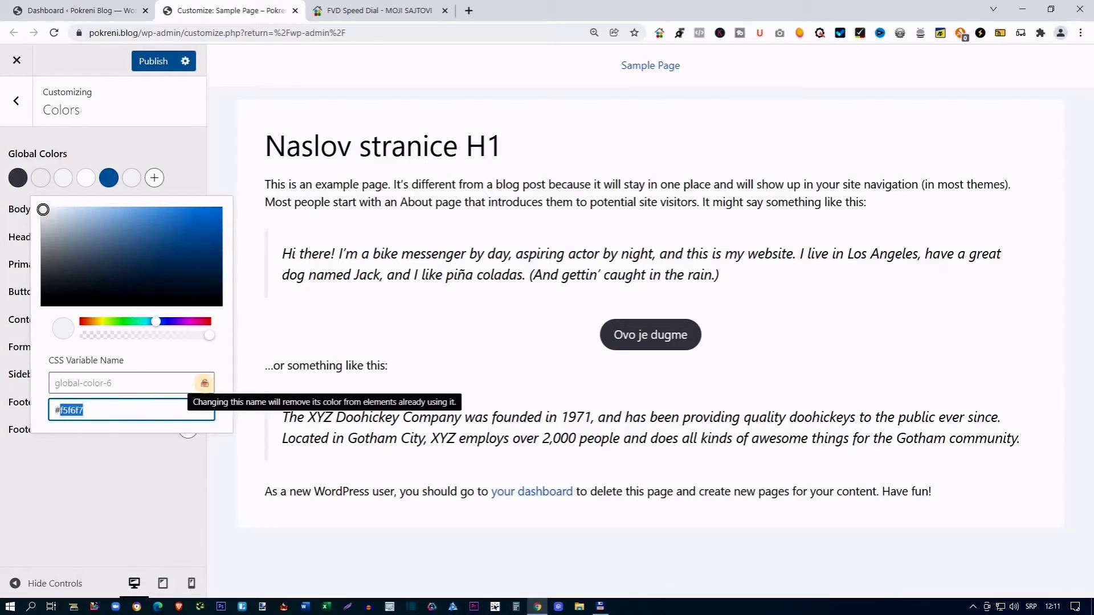
left_click(205, 383)
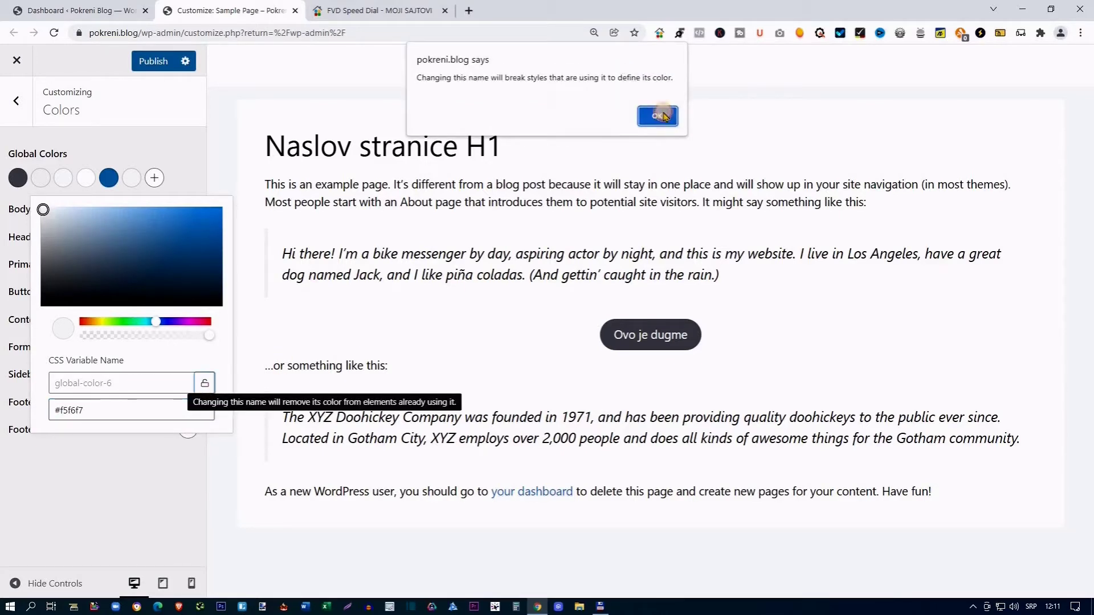
left_click(663, 116)
left_click_drag(111, 386, 51, 387)
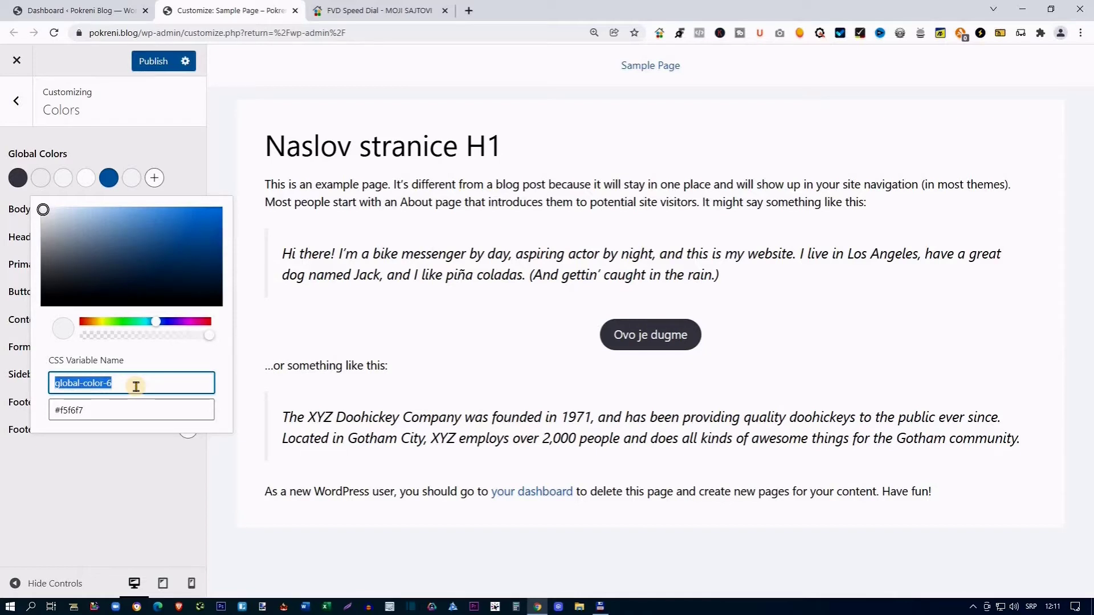
key("ctrl+v")
left_click(184, 177)
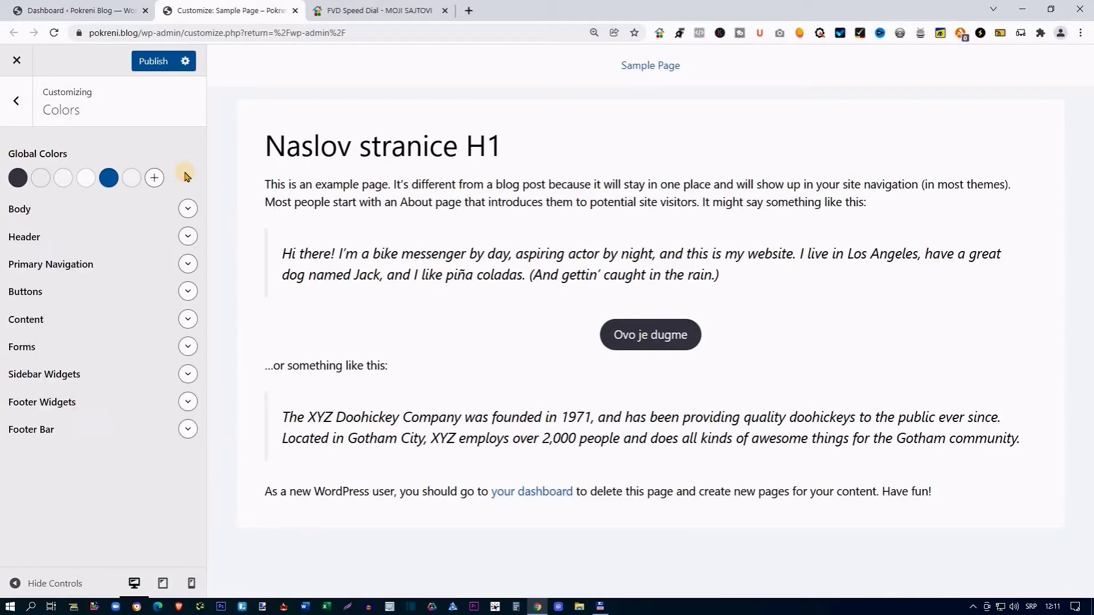
- Check the variable name and hex value of the newly added global color, and publish the palette
mouse_move(133, 178)
left_click(131, 178)
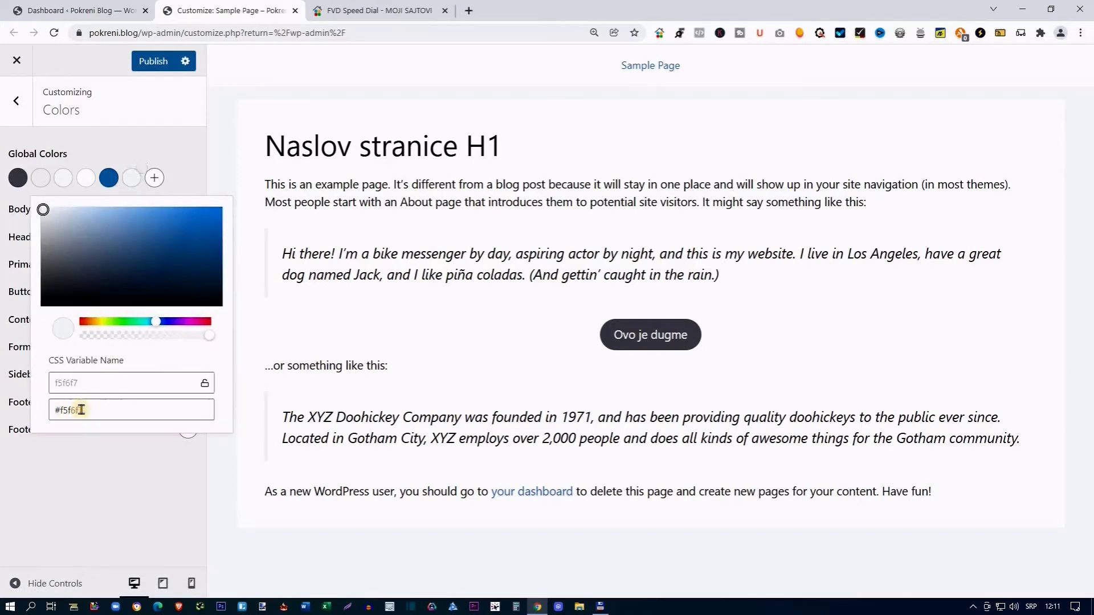
left_click(190, 168)
left_click(155, 63)
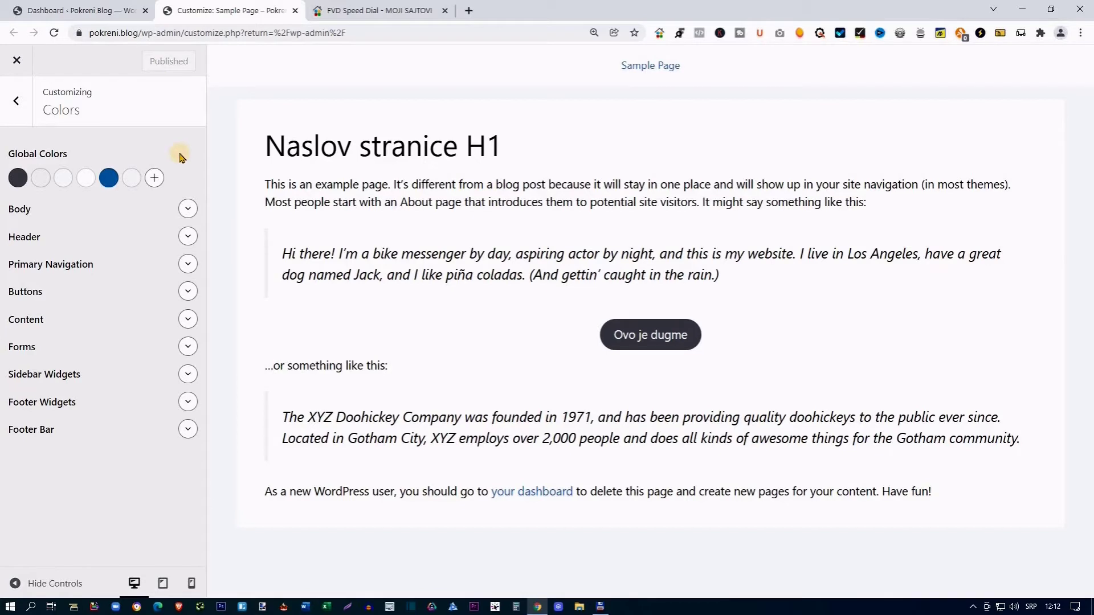
- Set the Body background to the f5f6f7 global color and publish the change
mouse_move(133, 180)
left_click(187, 210)
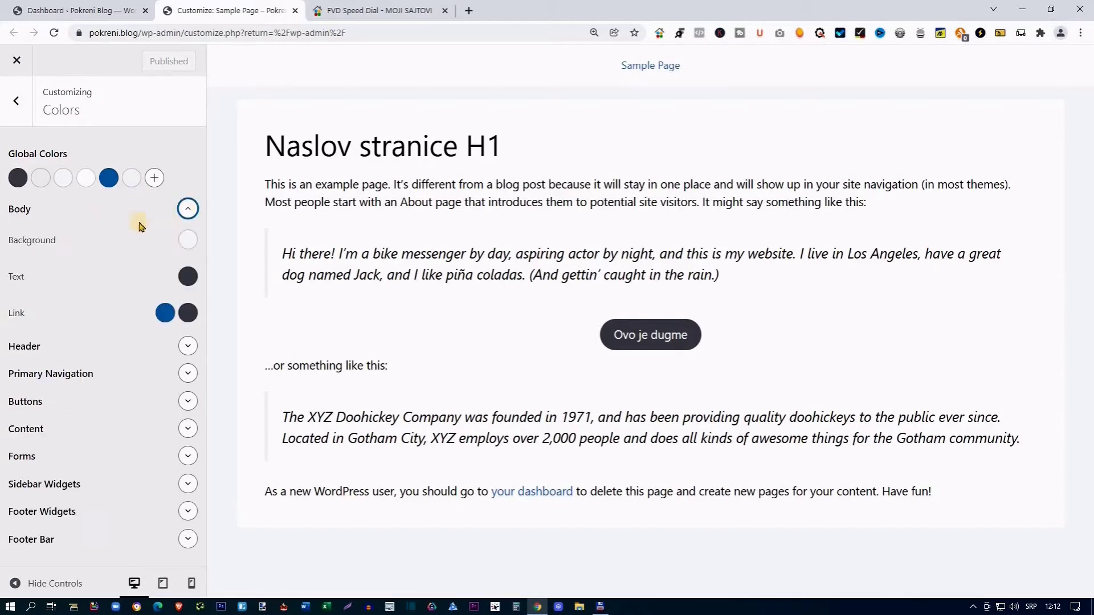
left_click(189, 241)
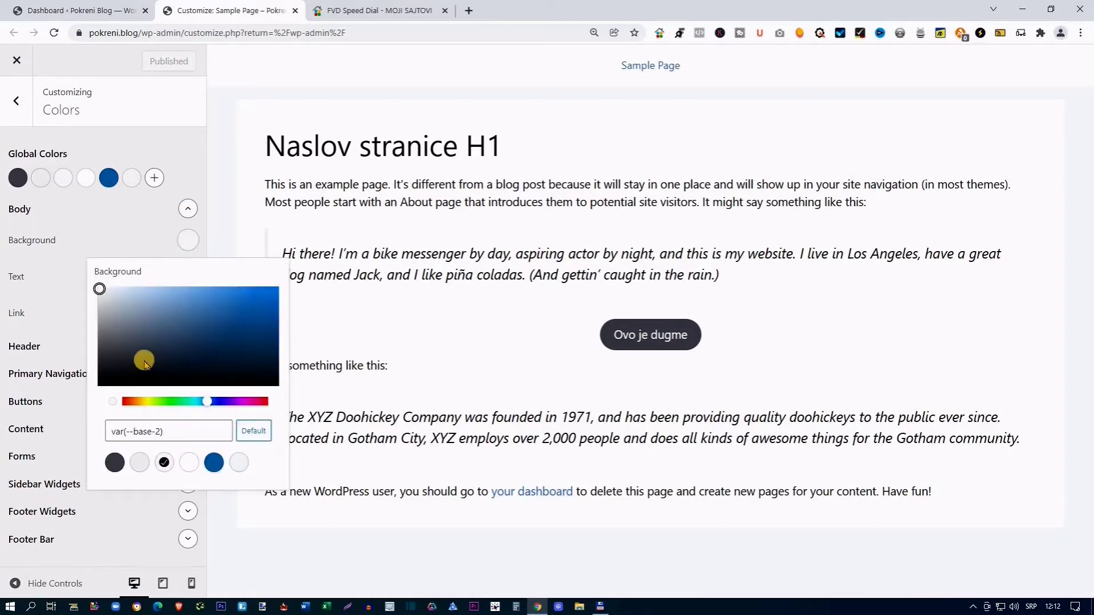
left_click(239, 463)
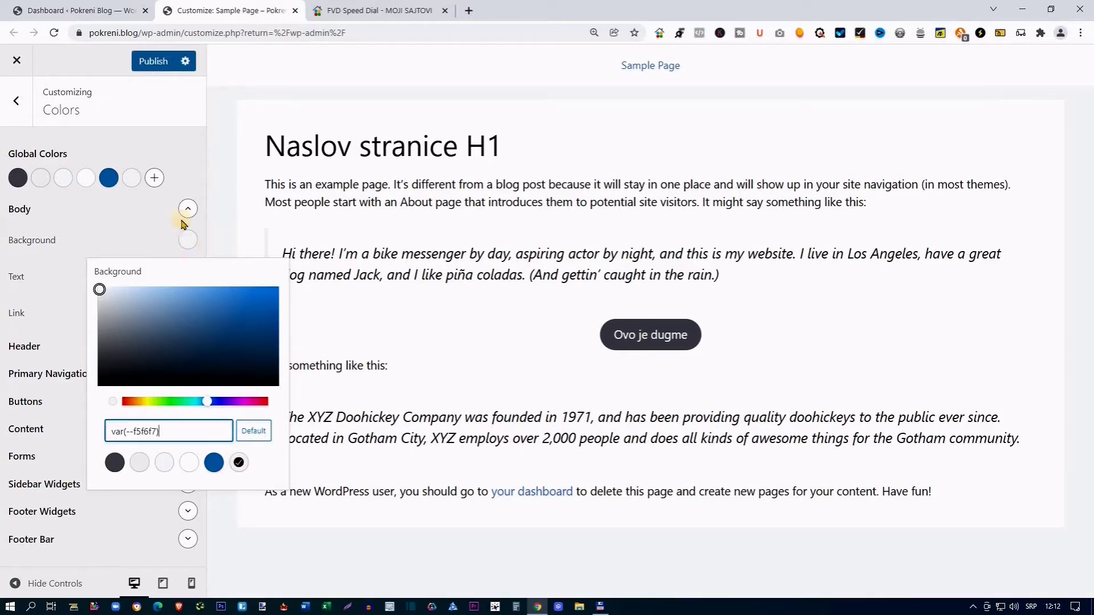
left_click(194, 167)
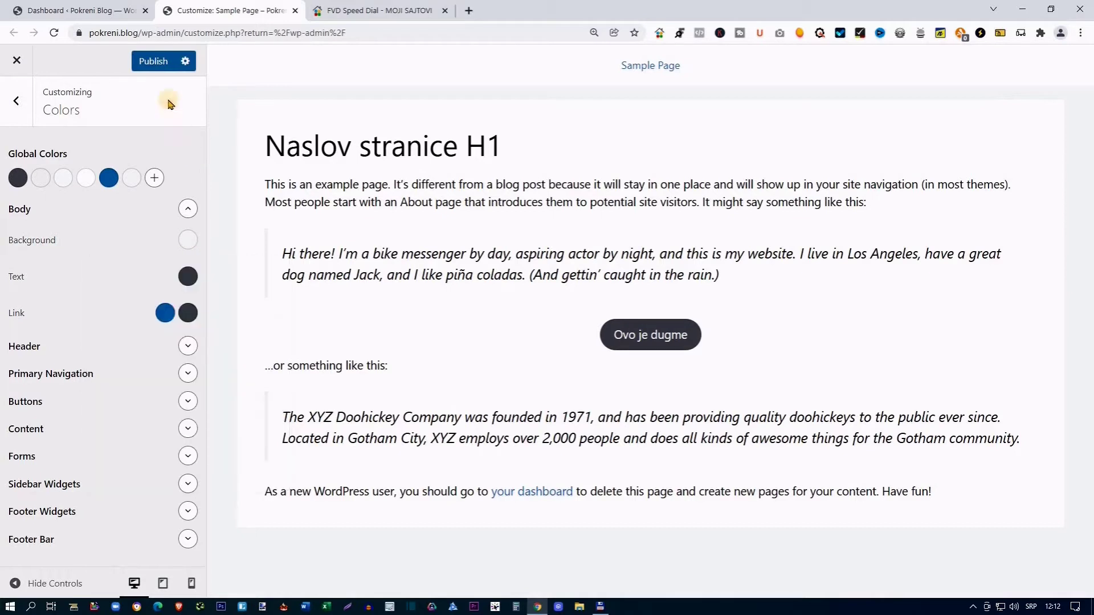
left_click(162, 67)
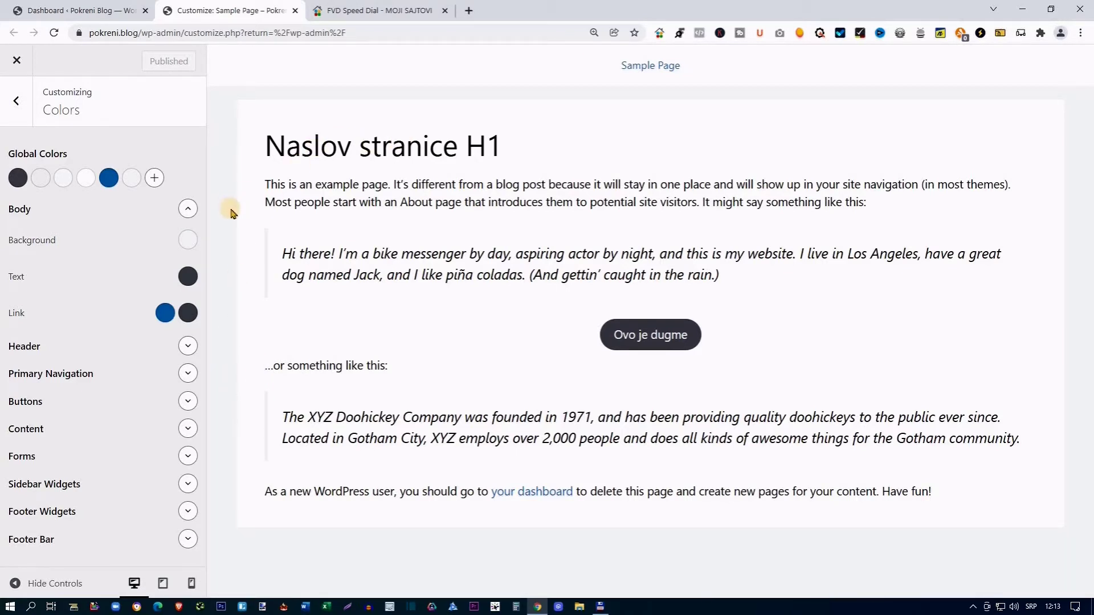
- Set the Content background to the f5f6f7 global color and publish the change
left_click(188, 209)
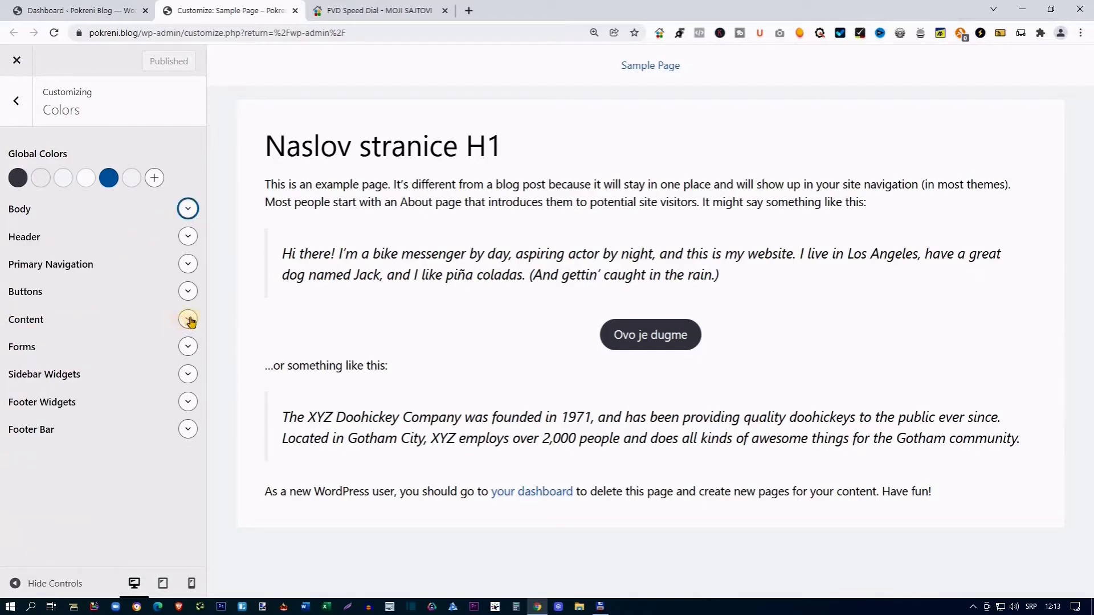
left_click(188, 319)
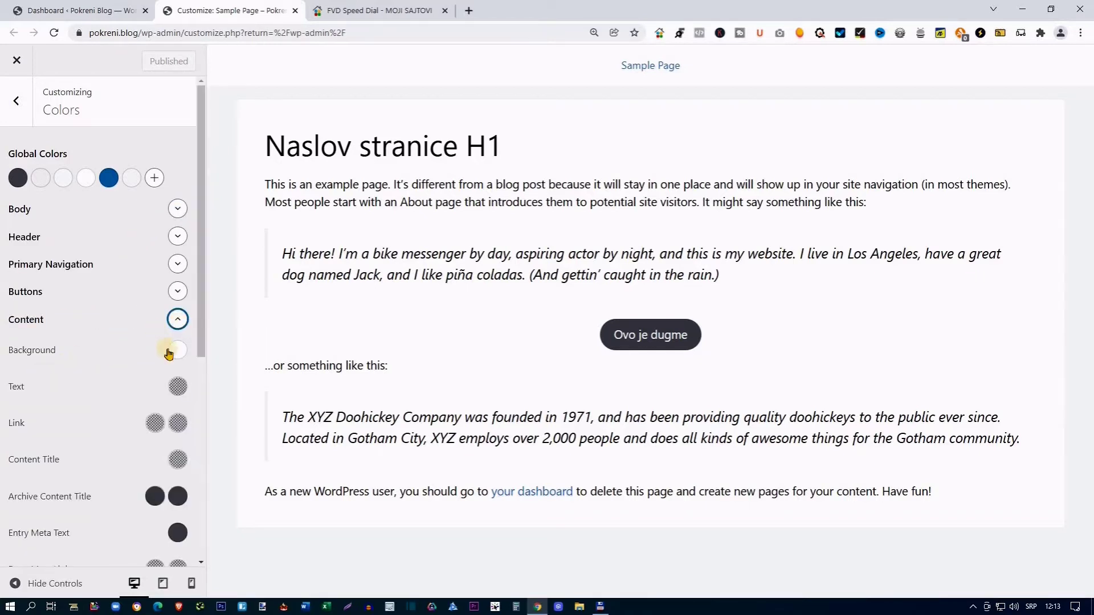
left_click(178, 351)
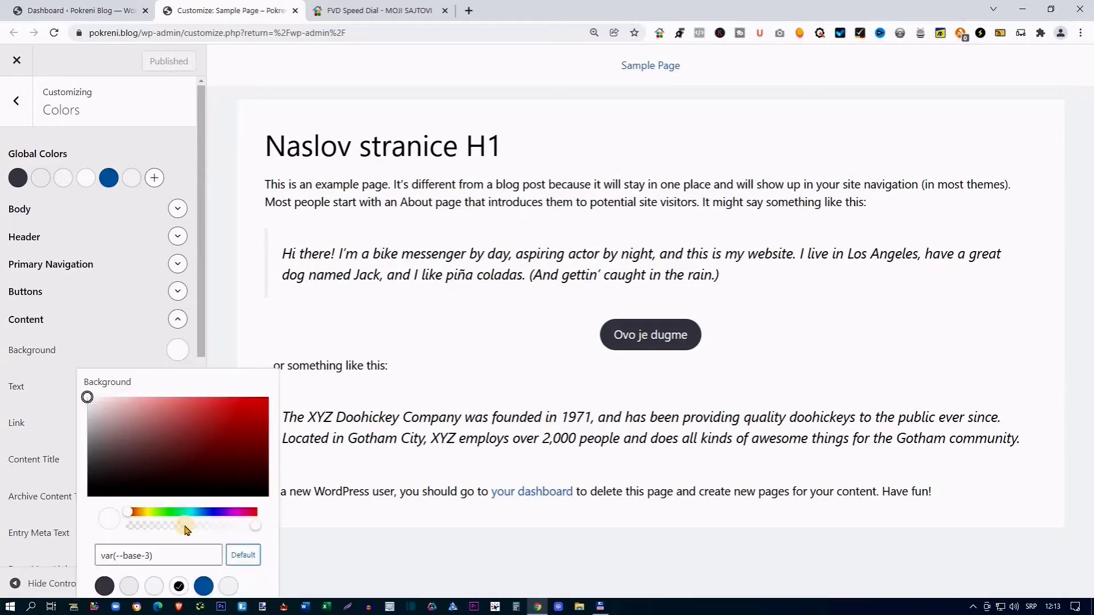
left_click(230, 587)
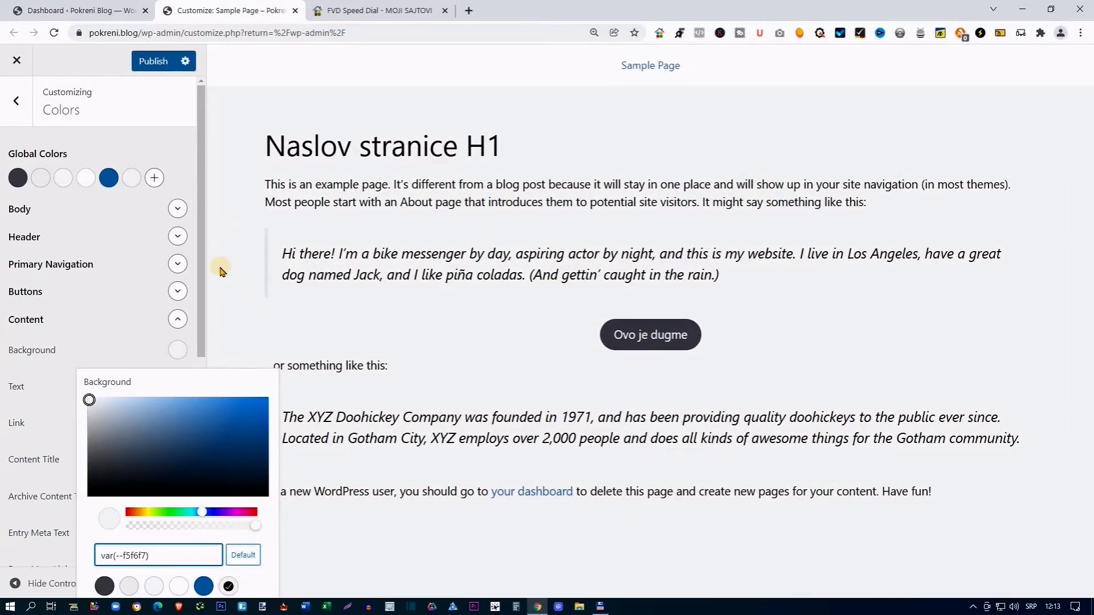
left_click(164, 124)
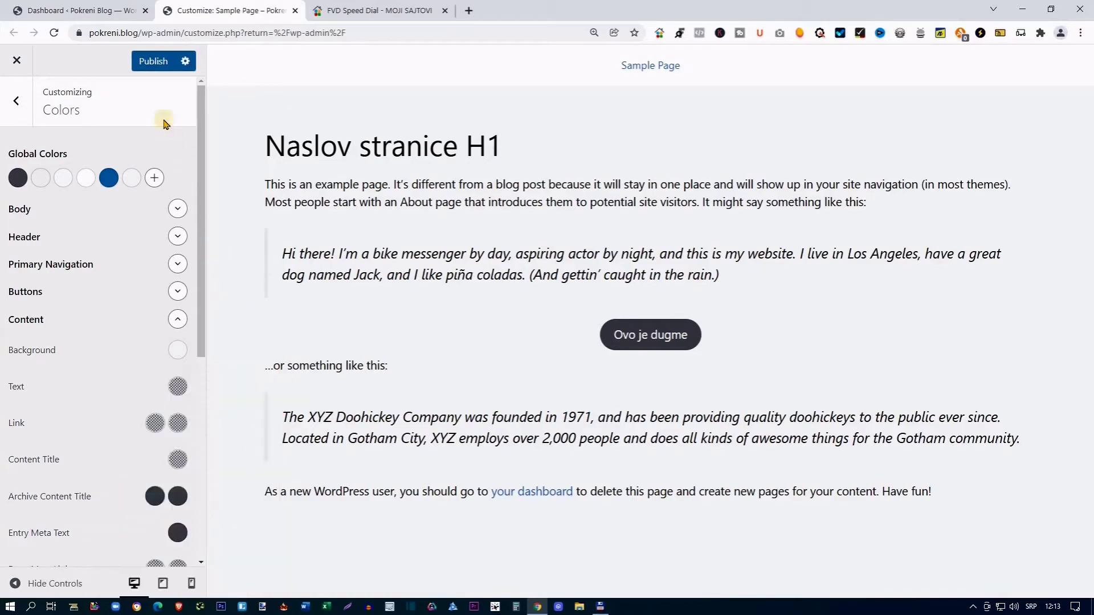
left_click(153, 61)
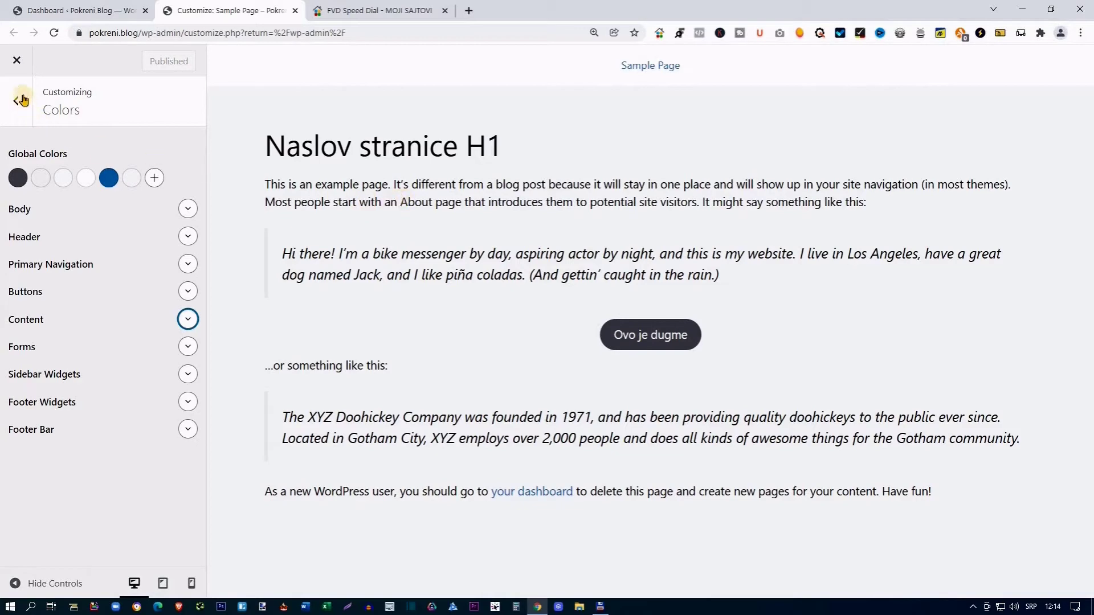
- Leave the Customizer and open Sample Page in the block editor, dismissing the welcome guide
left_click(18, 62)
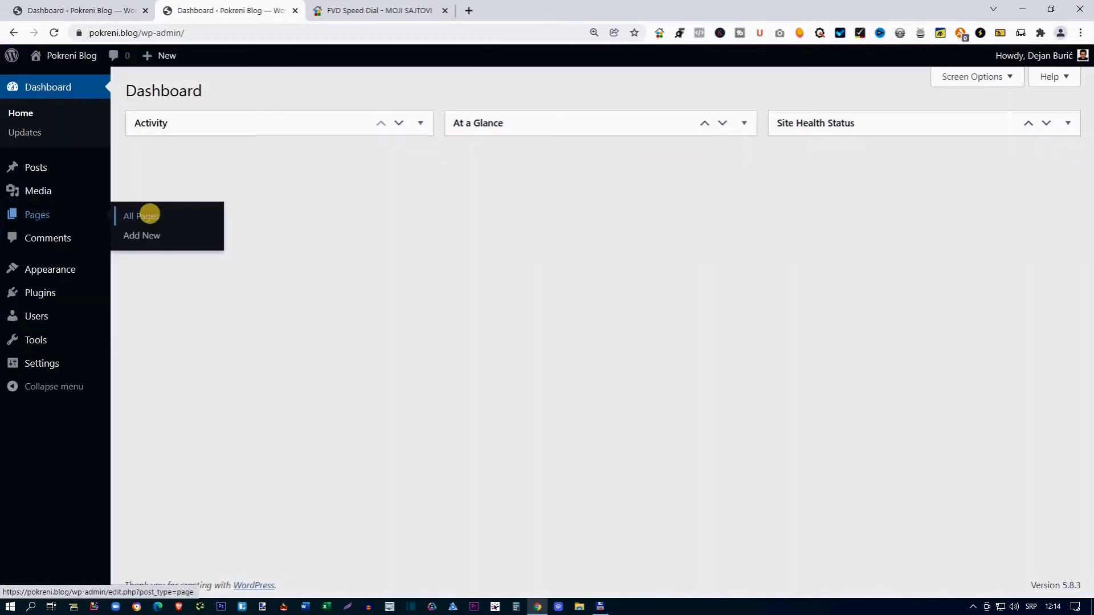
left_click(149, 215)
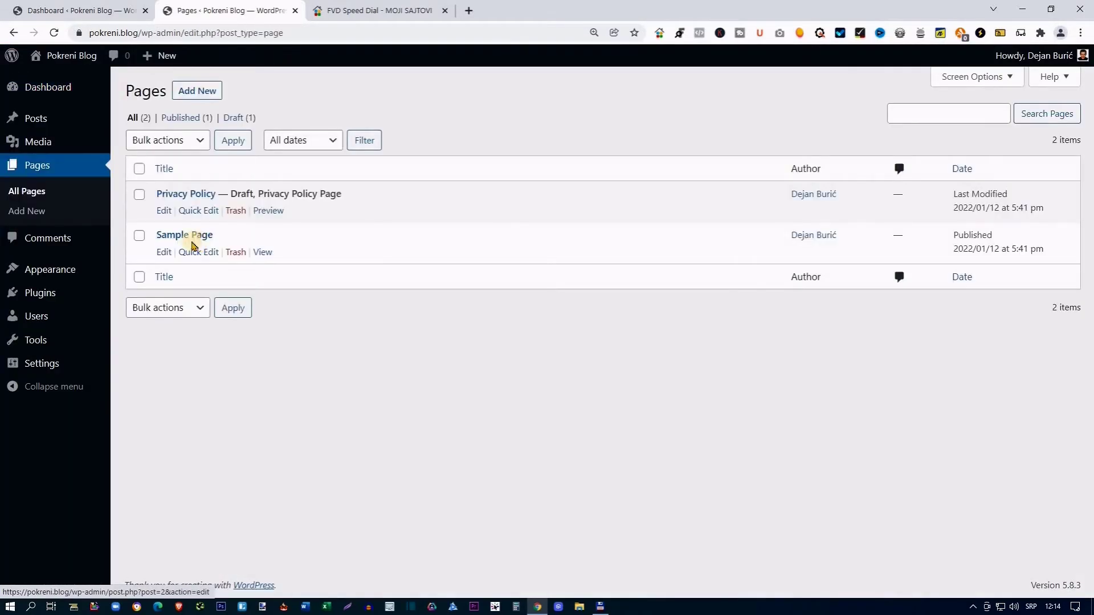
left_click(163, 254)
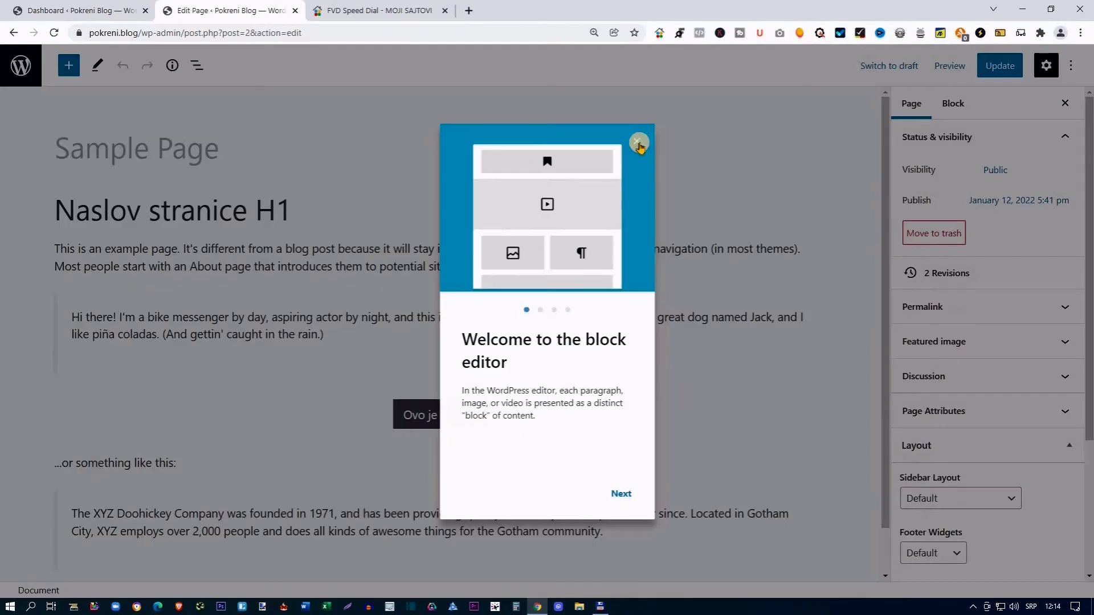
left_click(639, 140)
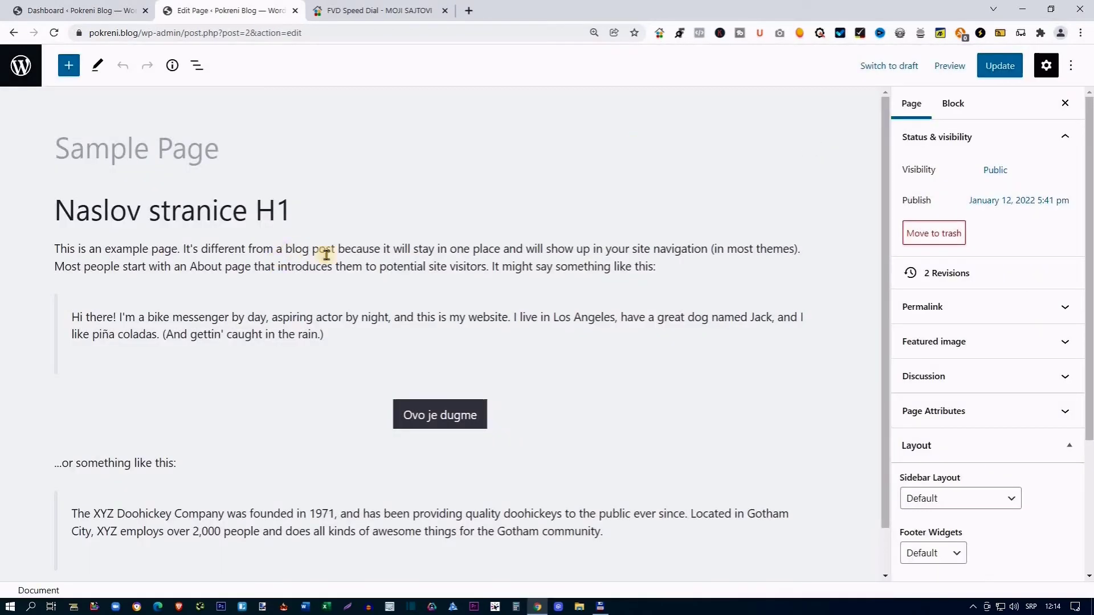
- Give the first body paragraph the white palette color as its background and update the page
left_click(357, 251)
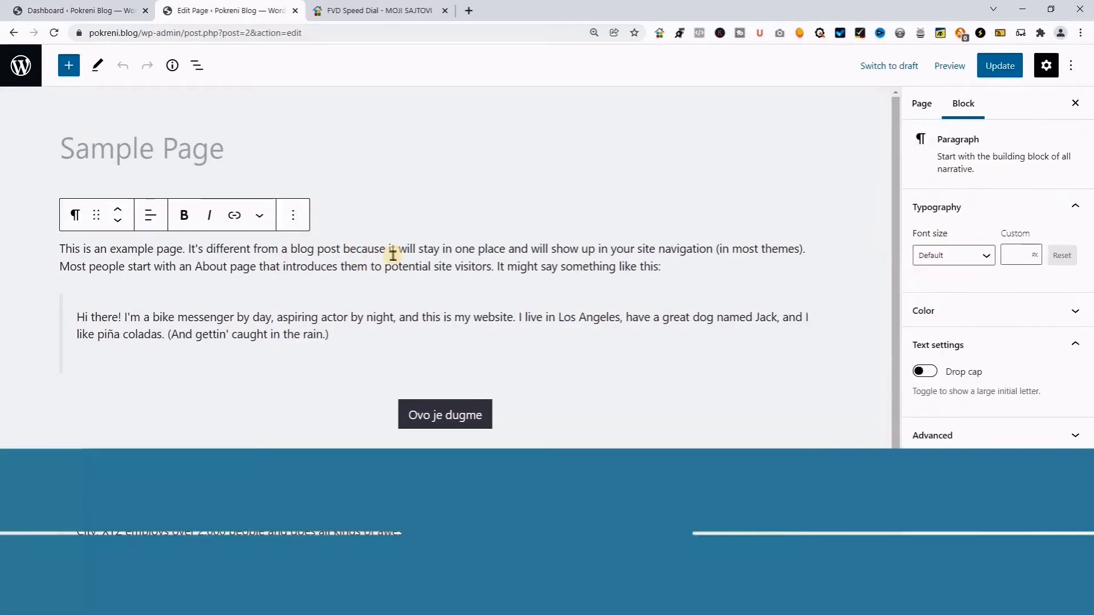
left_click(1071, 312)
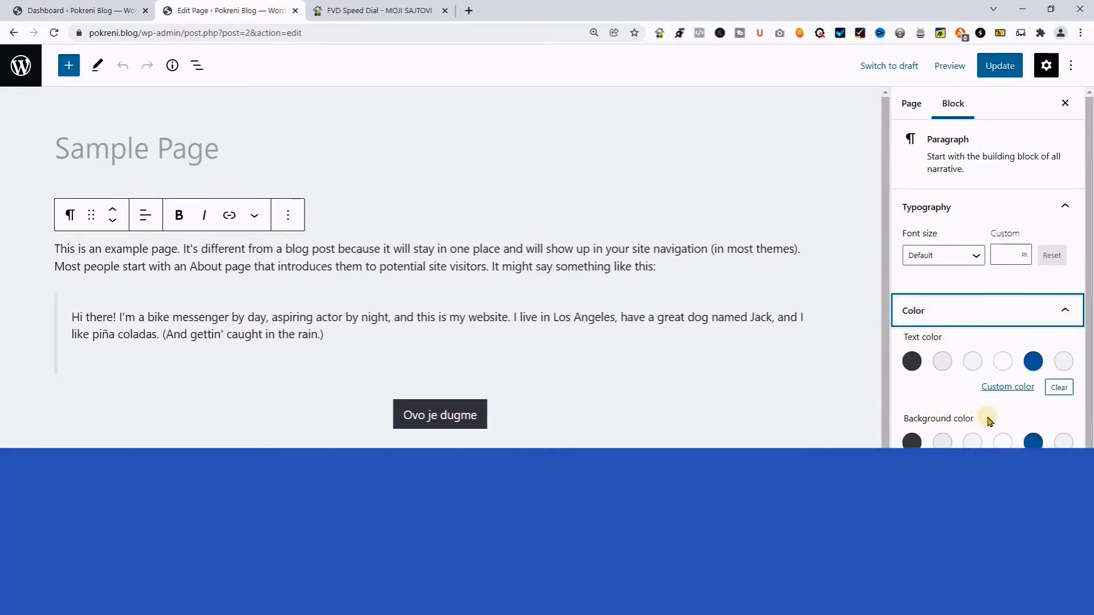
left_click(1003, 444)
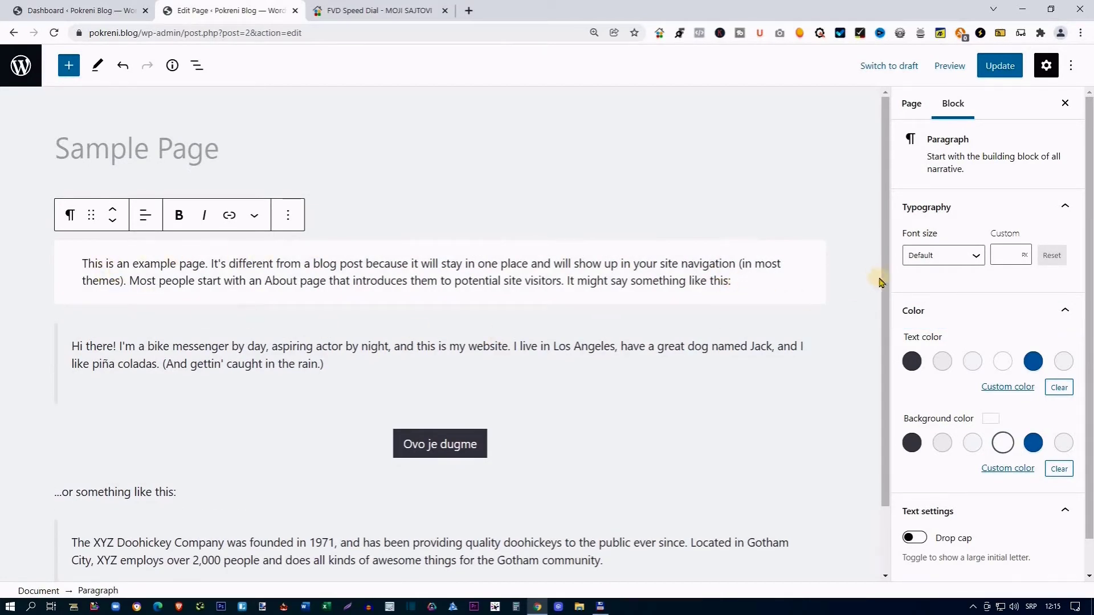
left_click(1003, 69)
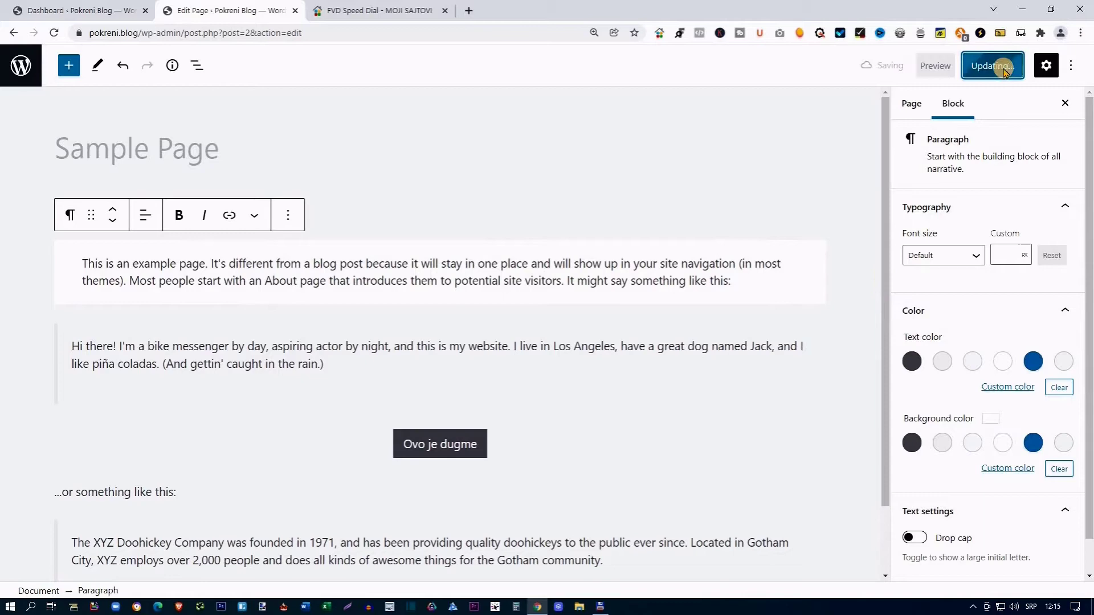
- Preview the updated Sample Page in a new tab and close its editor tab
left_click(945, 67)
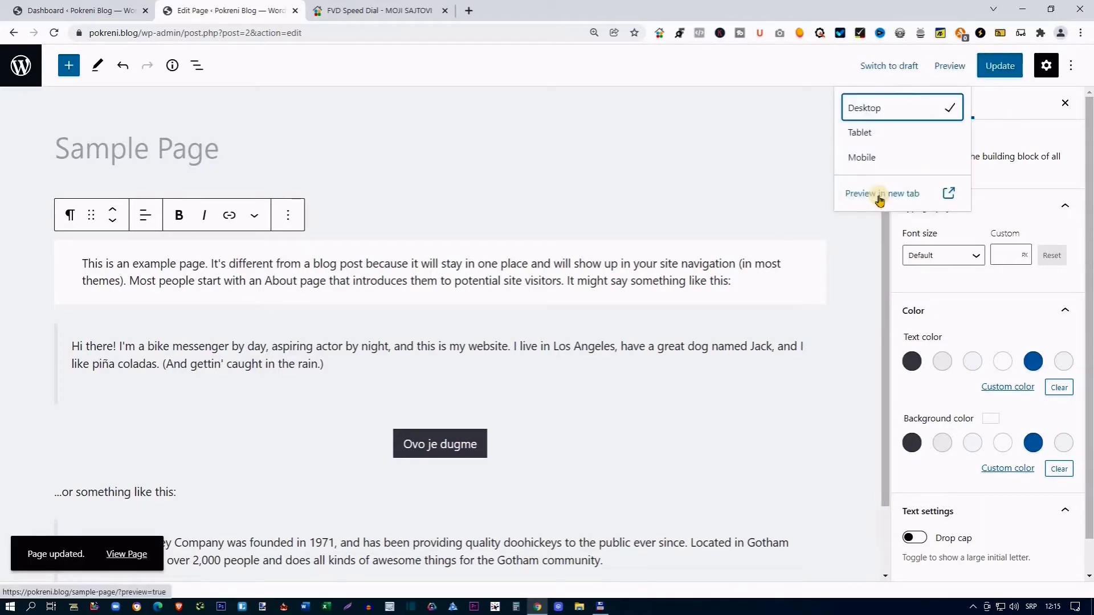
left_click(880, 196)
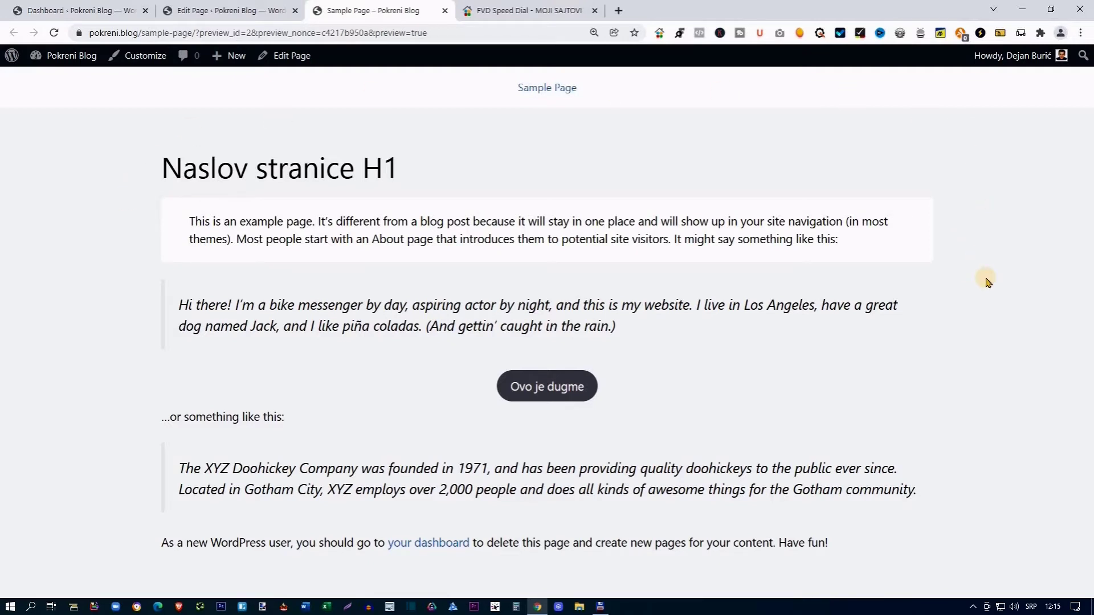
left_click(220, 10)
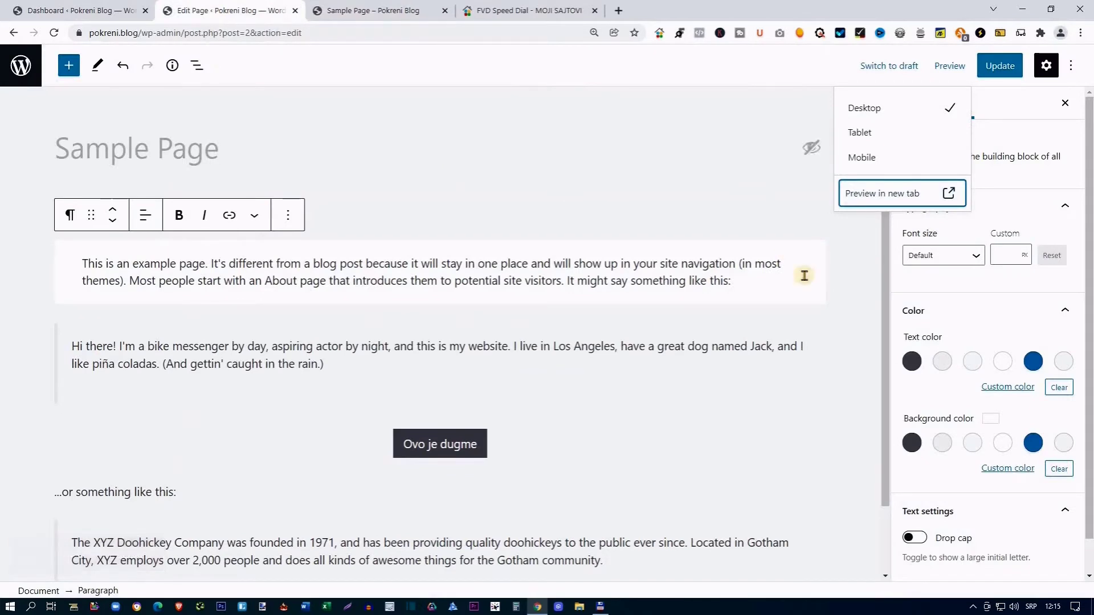
left_click(295, 11)
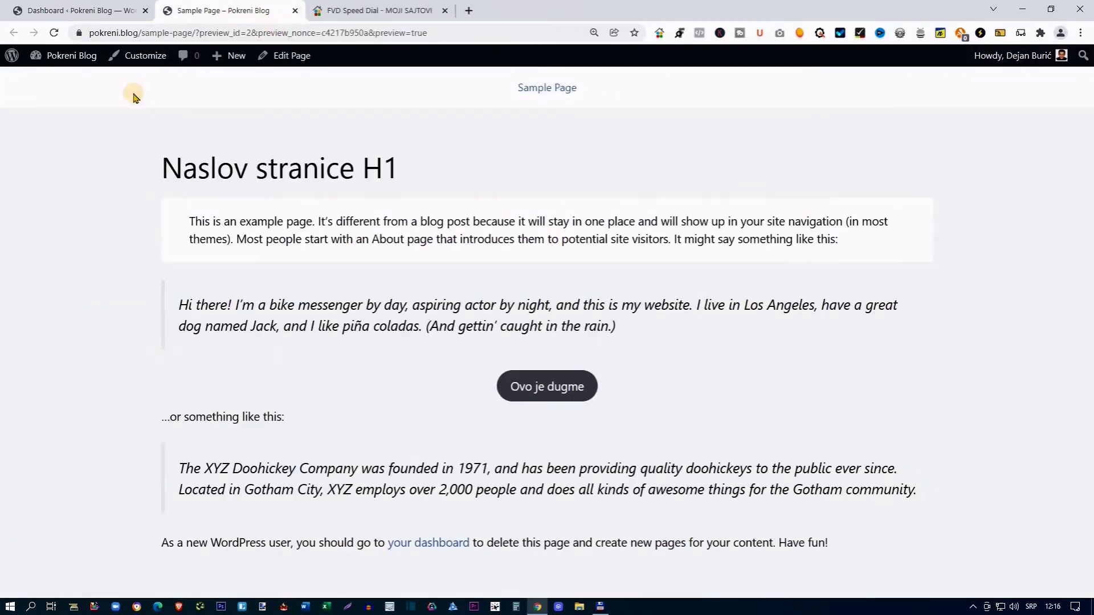
- Open the Customizer's color settings and set the dark contrast-2 global color to #000000
left_click(142, 62)
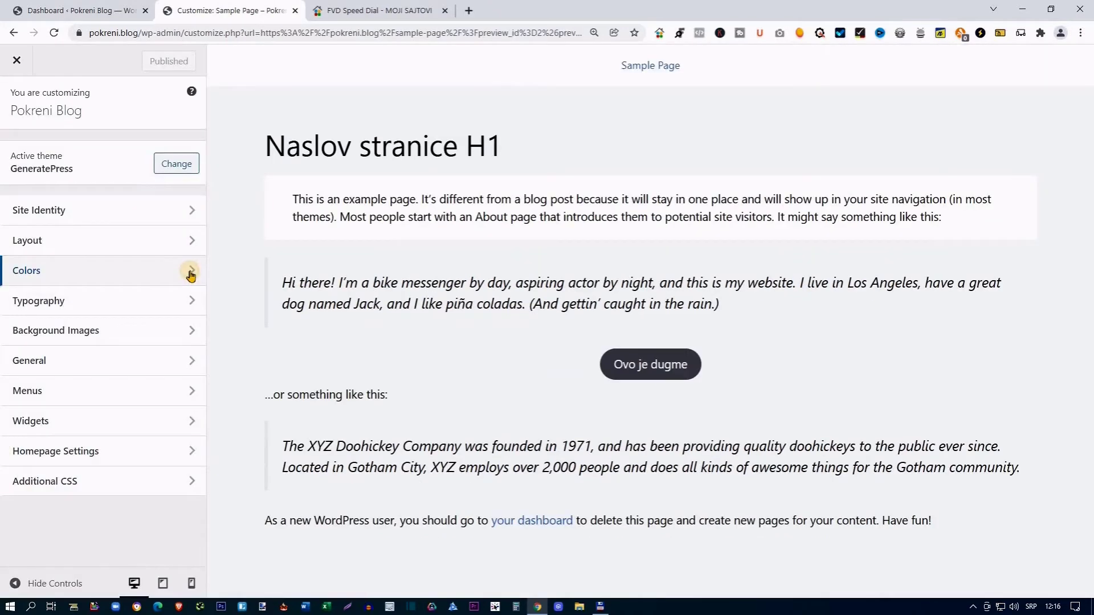
left_click(190, 274)
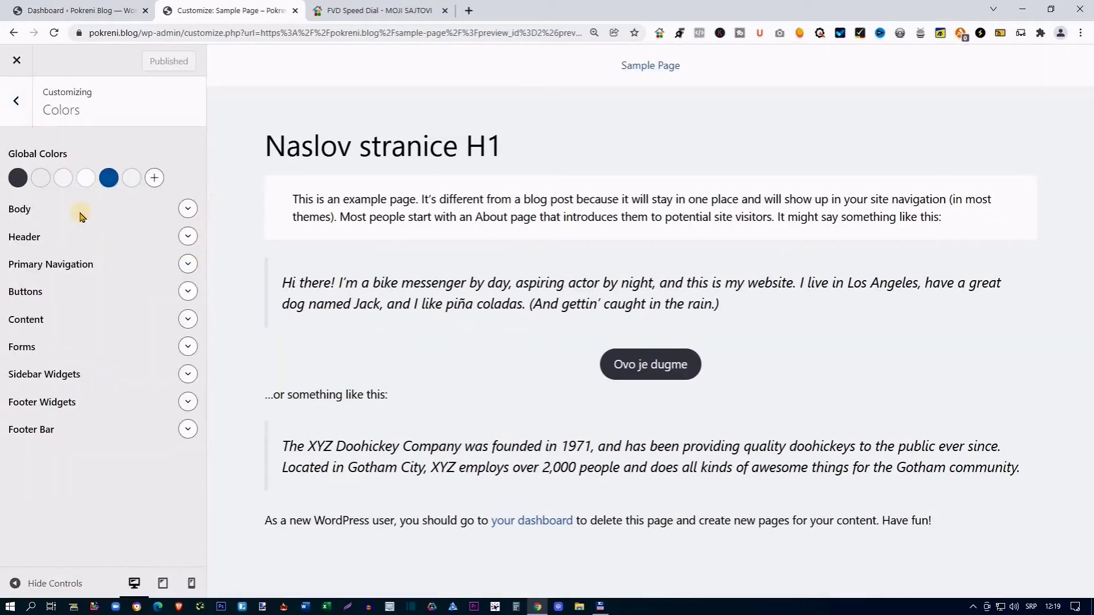
left_click(19, 179)
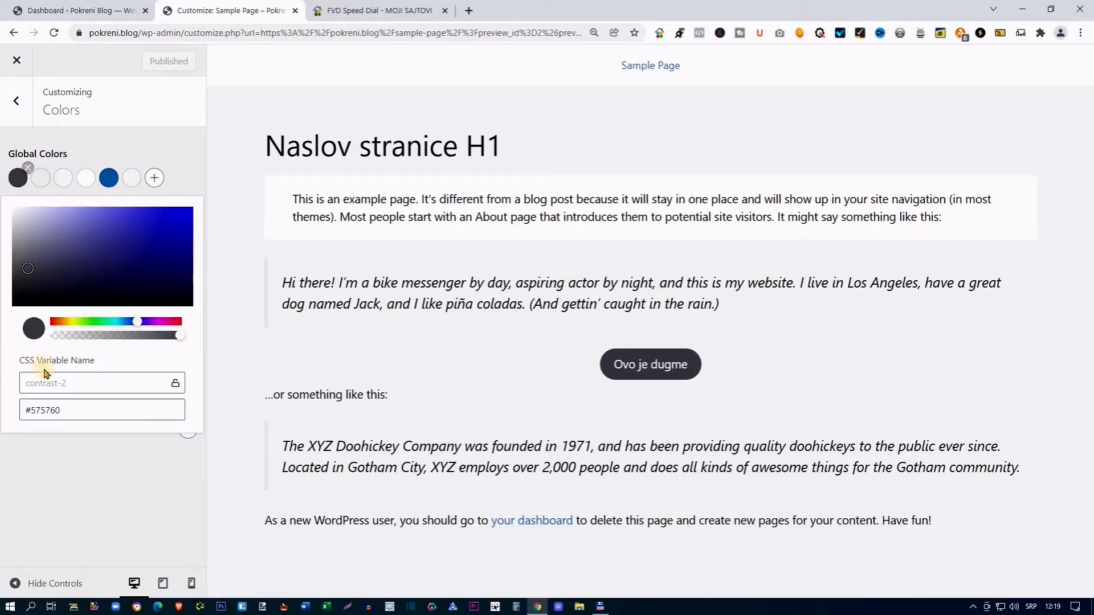
double_click(74, 415)
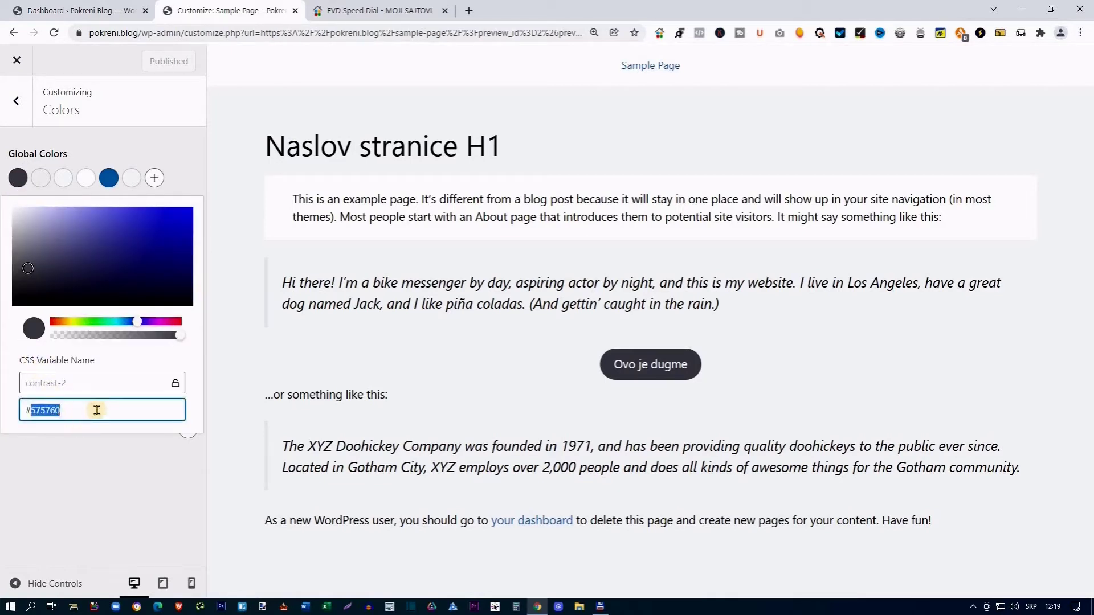
type("000000")
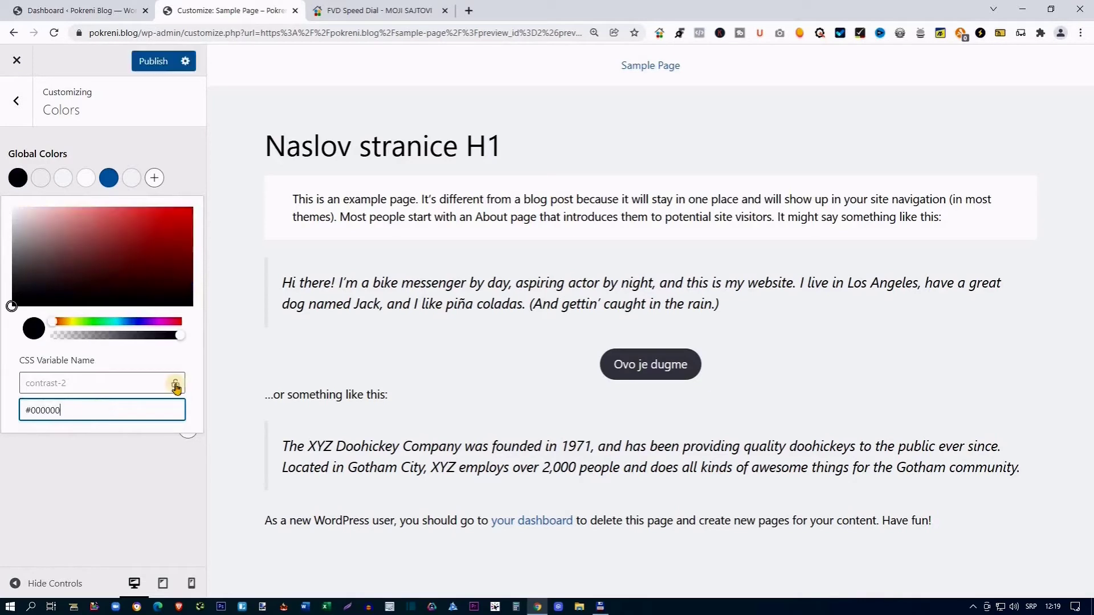
- Unlock the black global color's CSS variable name for editing and publish the palette change
left_click(175, 384)
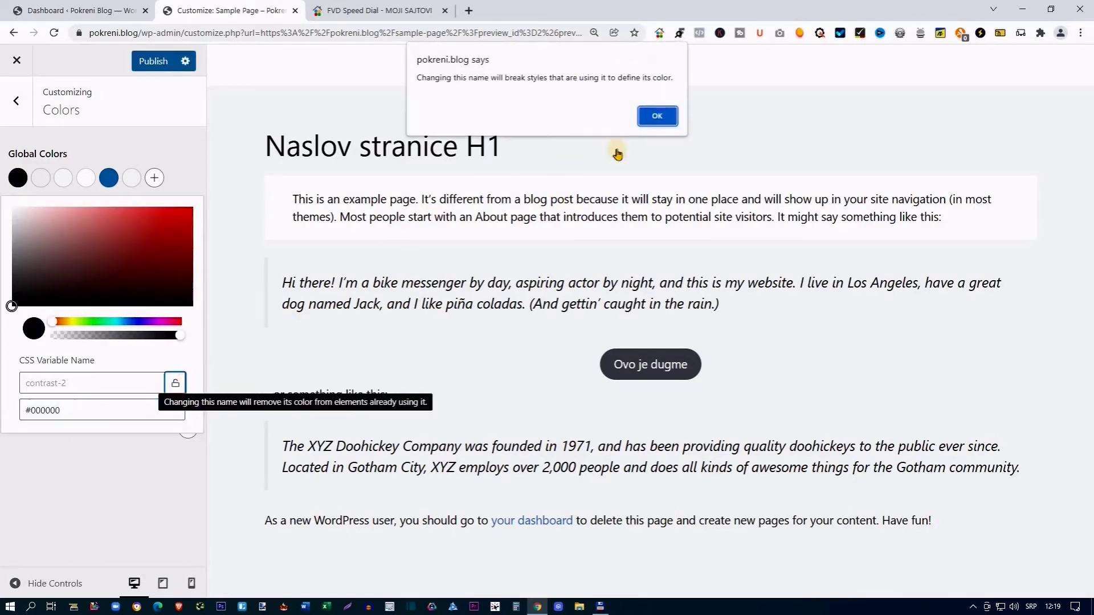
key("Return")
left_click_drag(69, 381, 20, 383)
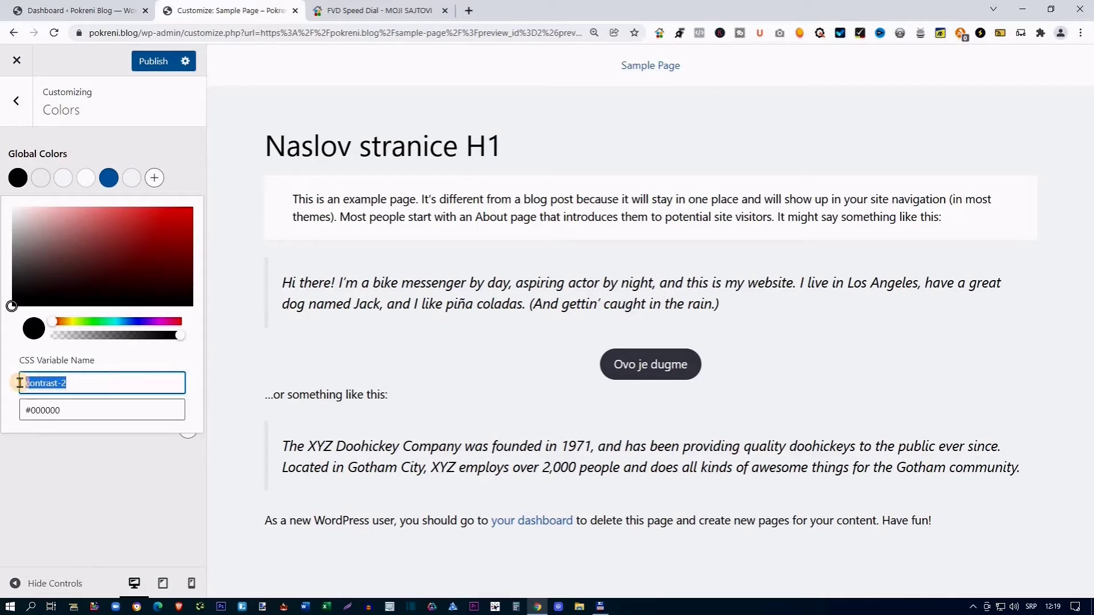
left_click(171, 150)
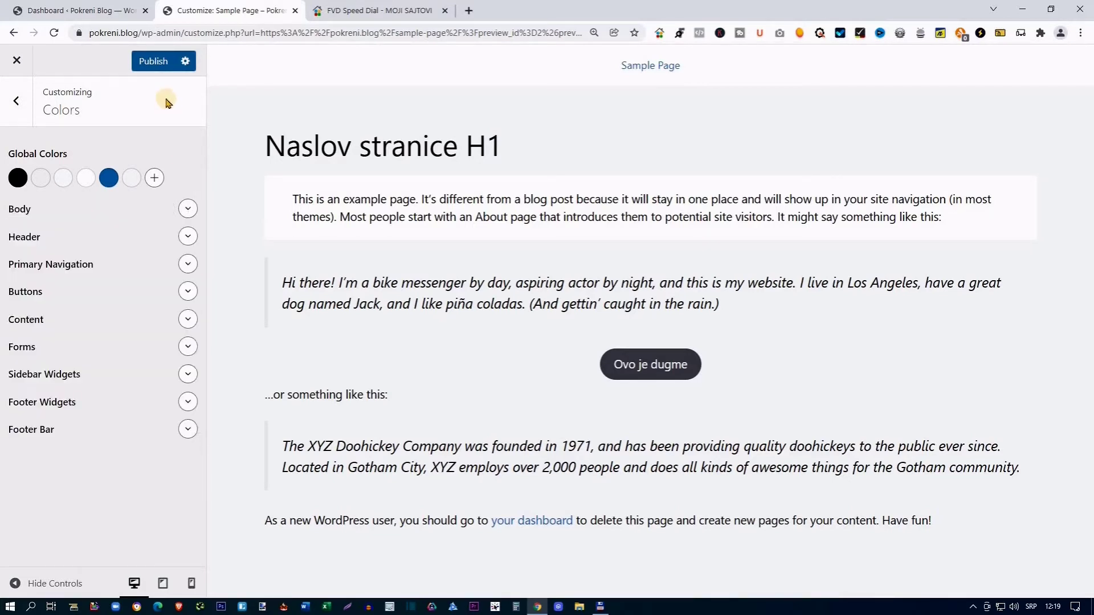
left_click(155, 61)
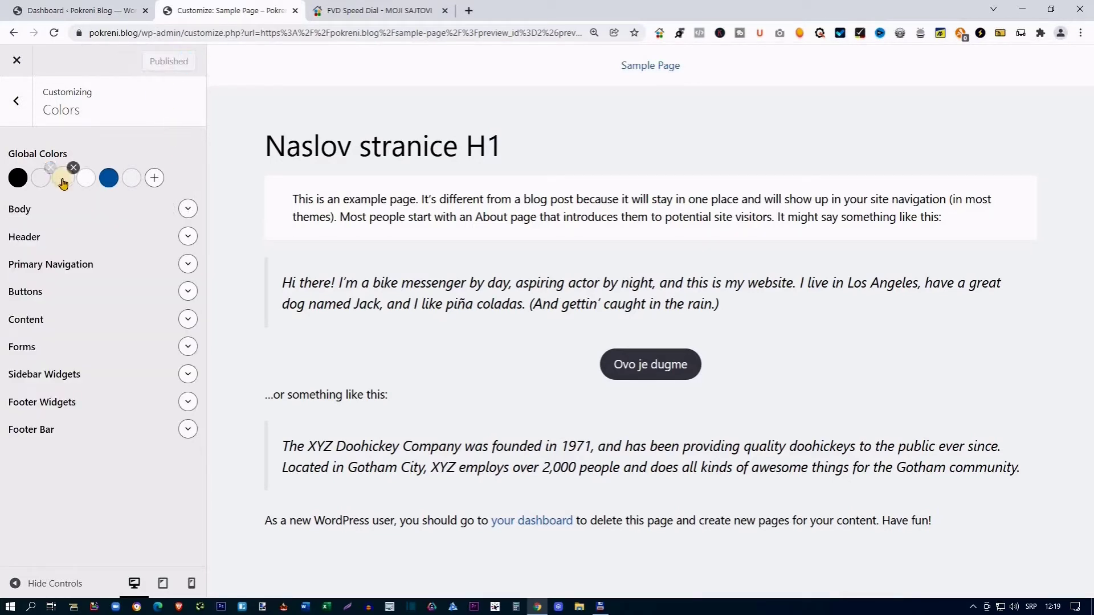
- Delete the two light gray global colors between black and white and publish the change
mouse_move(55, 183)
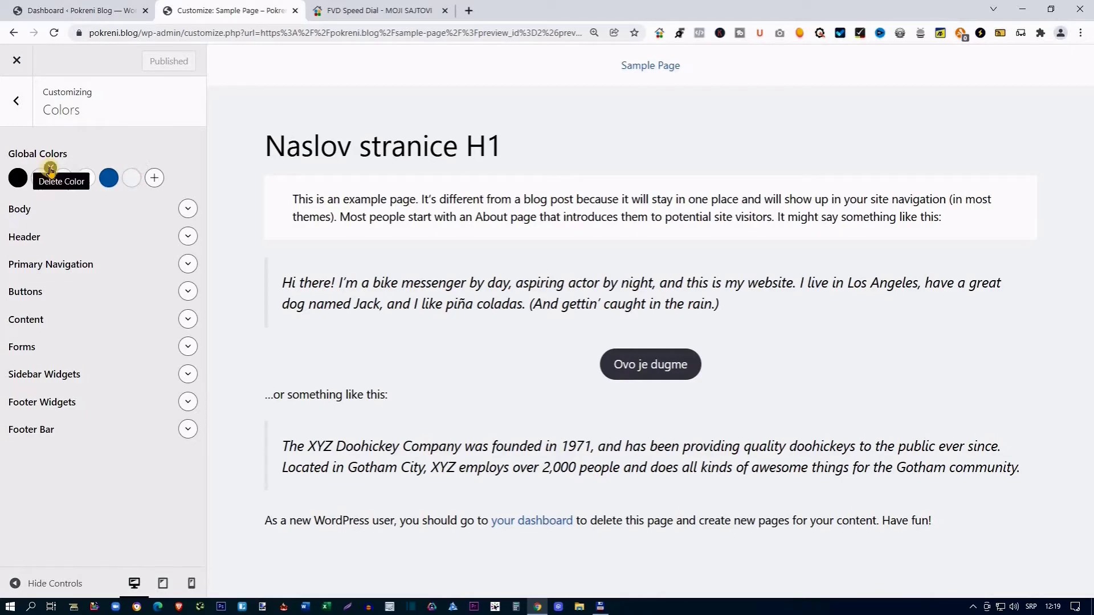
left_click(51, 169)
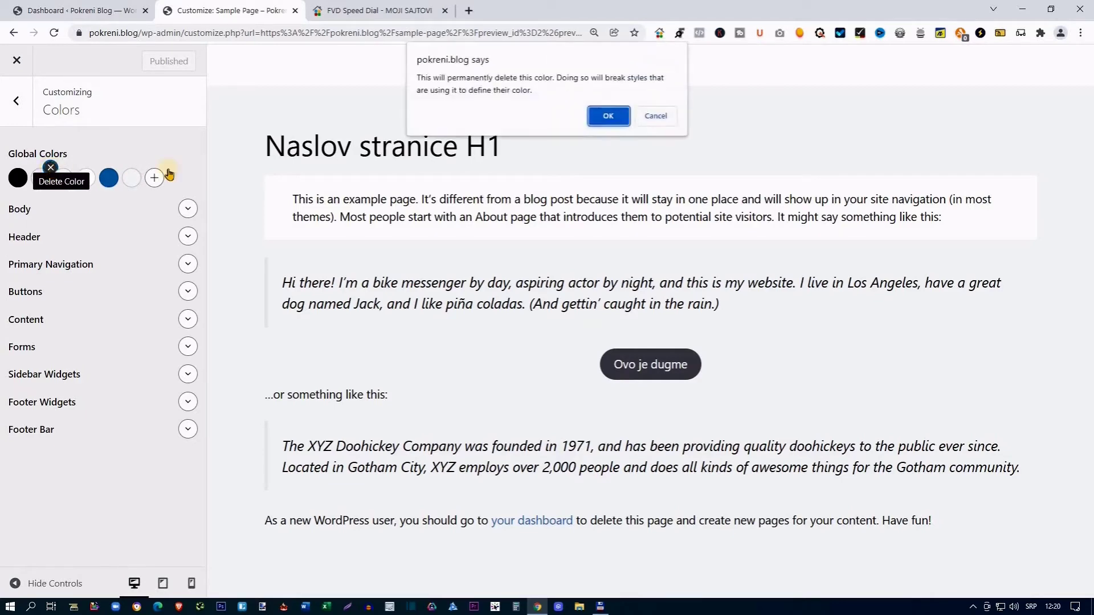
key("Return")
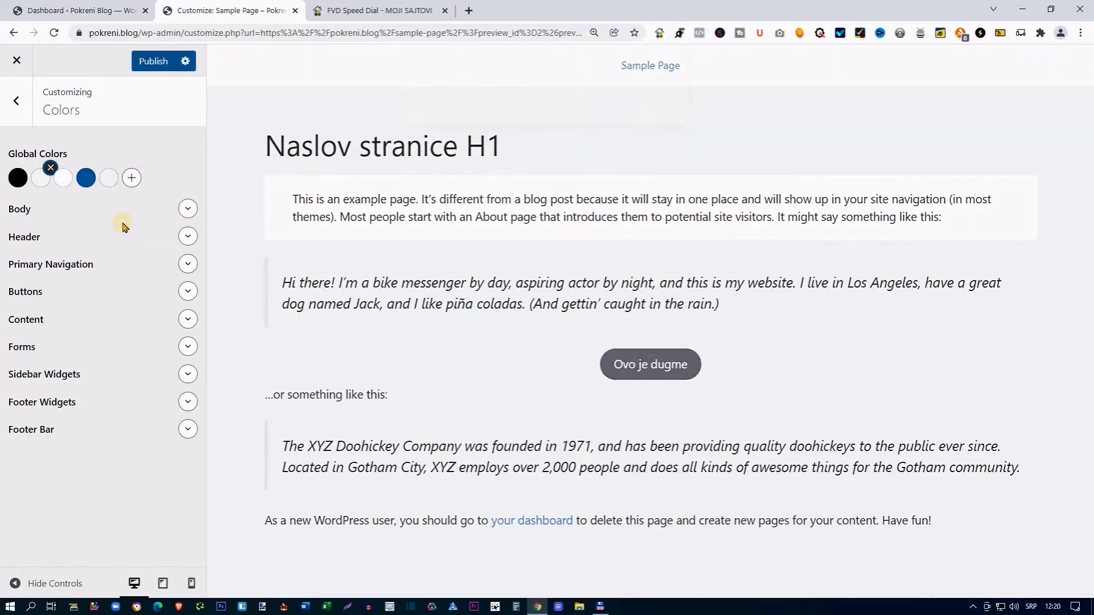
left_click(50, 168)
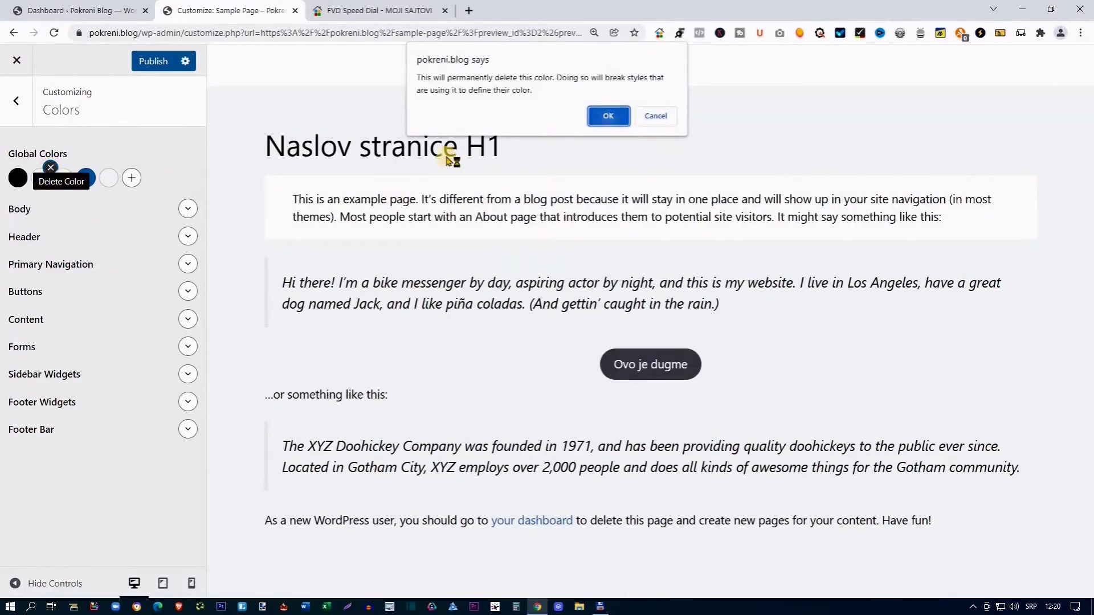
key("Return")
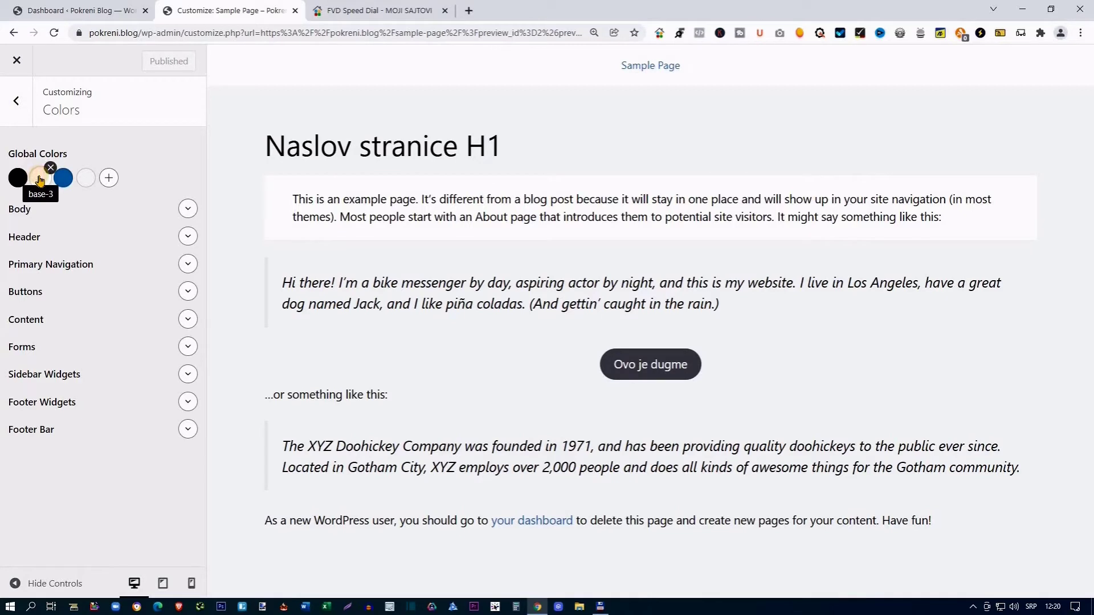
- Rename the white base-3 global color's CSS variable to ffffff and publish the change
left_click(39, 181)
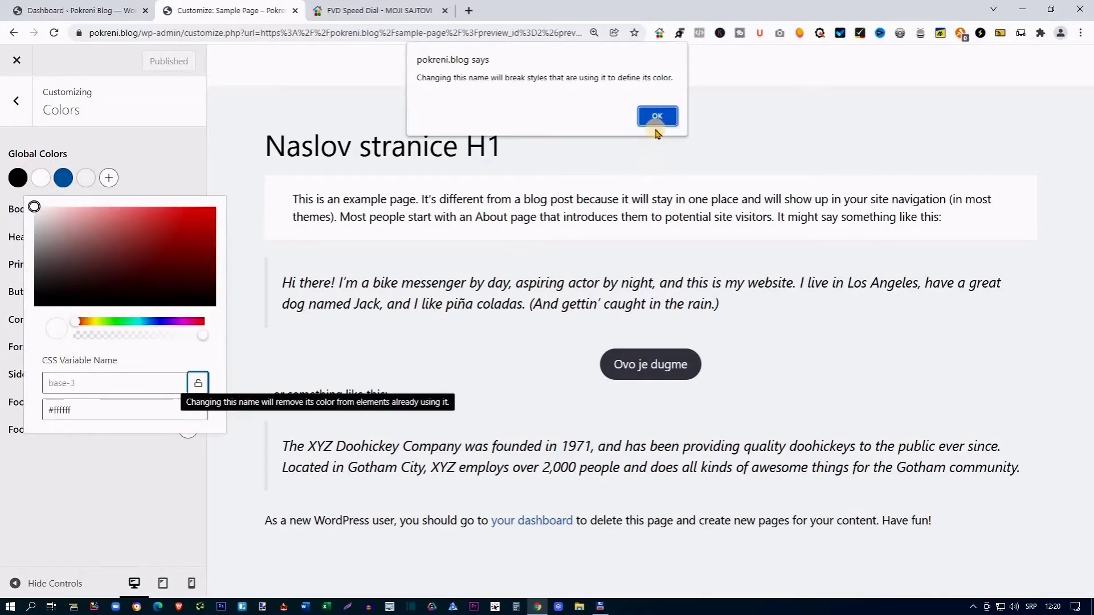
key("Return")
triple_click(44, 382)
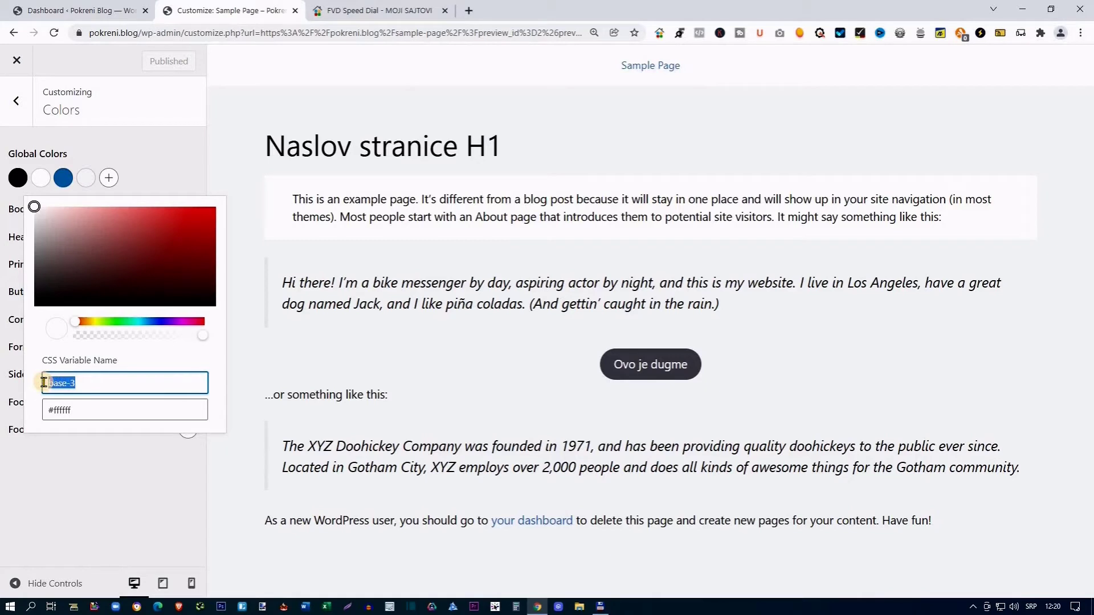
key("BackSpace")
left_click(159, 113)
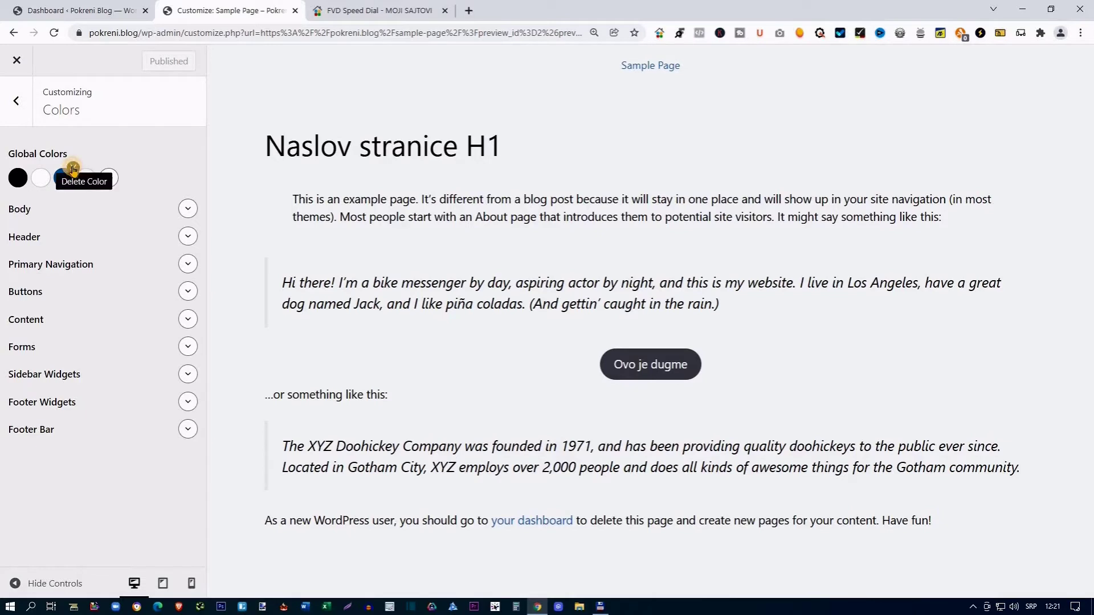
- Delete the blue global color from the palette and publish the change
left_click(73, 169)
left_click(604, 117)
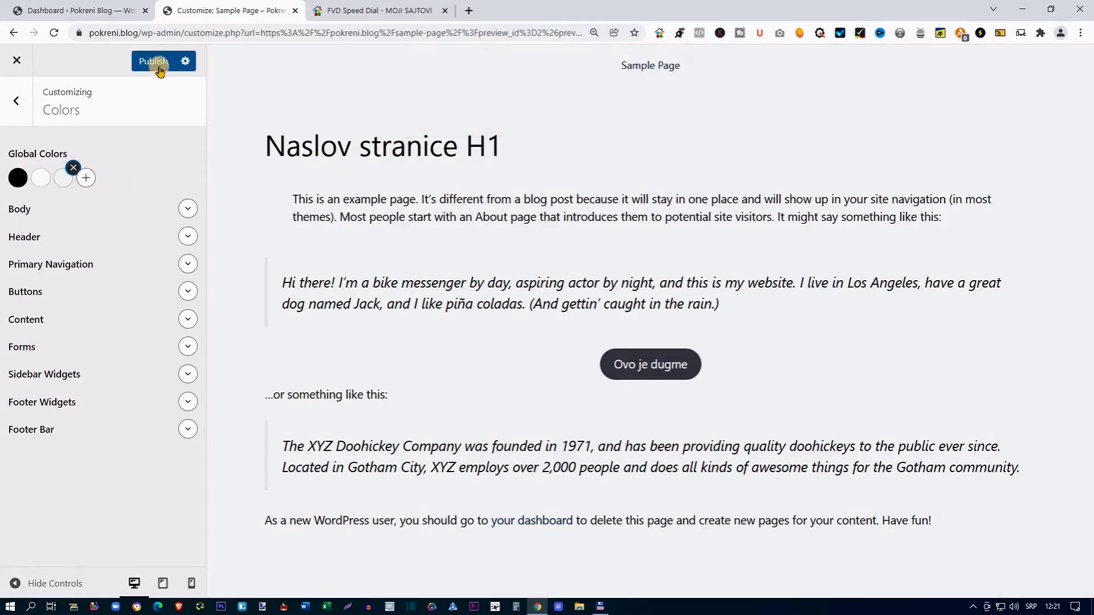
left_click(158, 64)
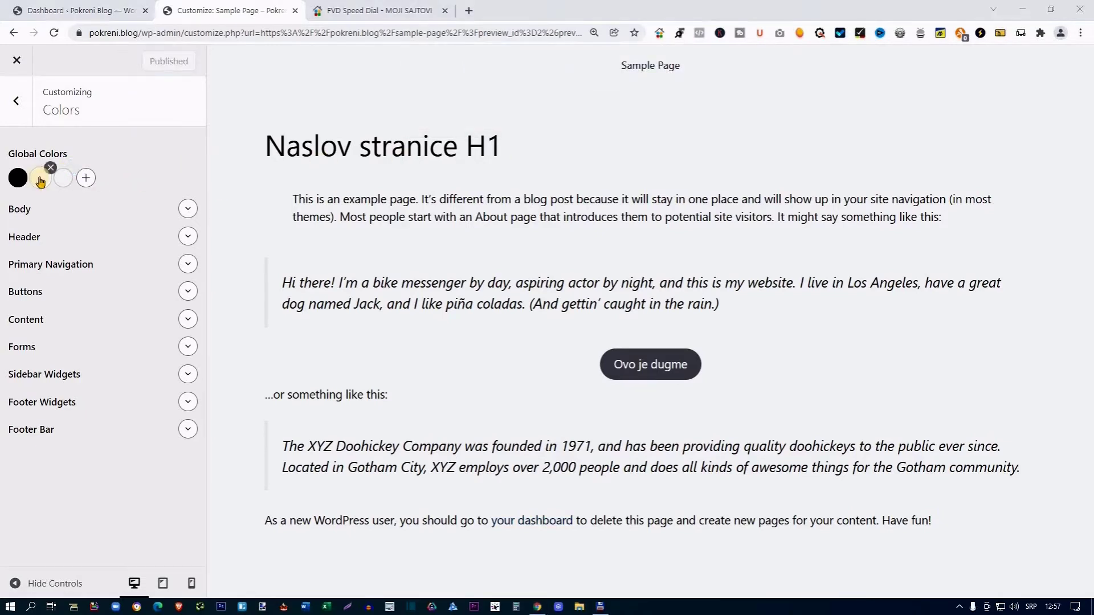
- Check the white global color's CSS variable name and hex value
left_click(40, 179)
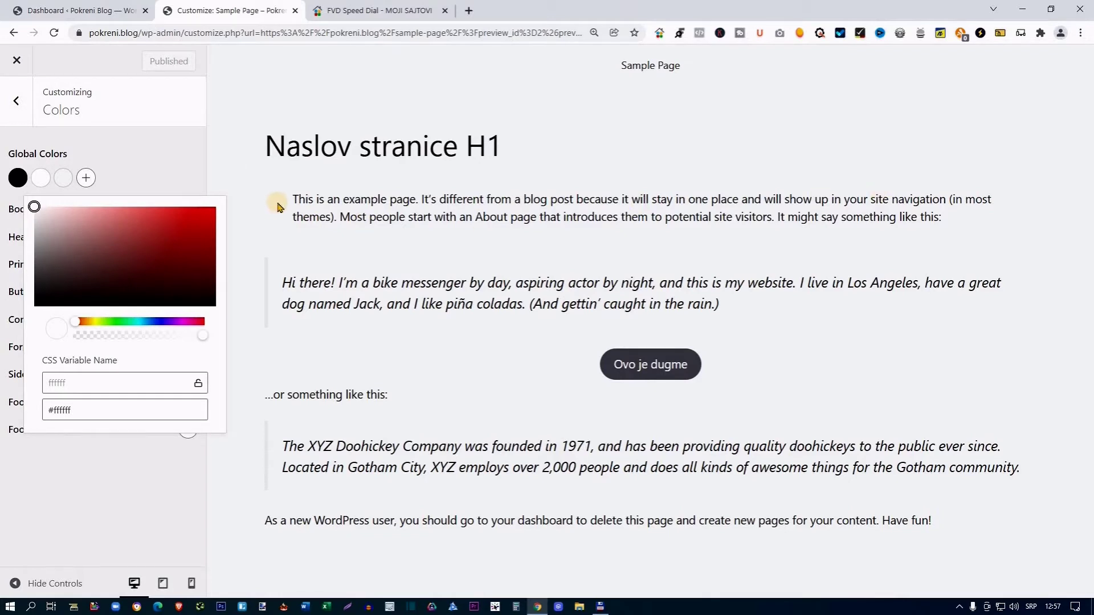
left_click(266, 224)
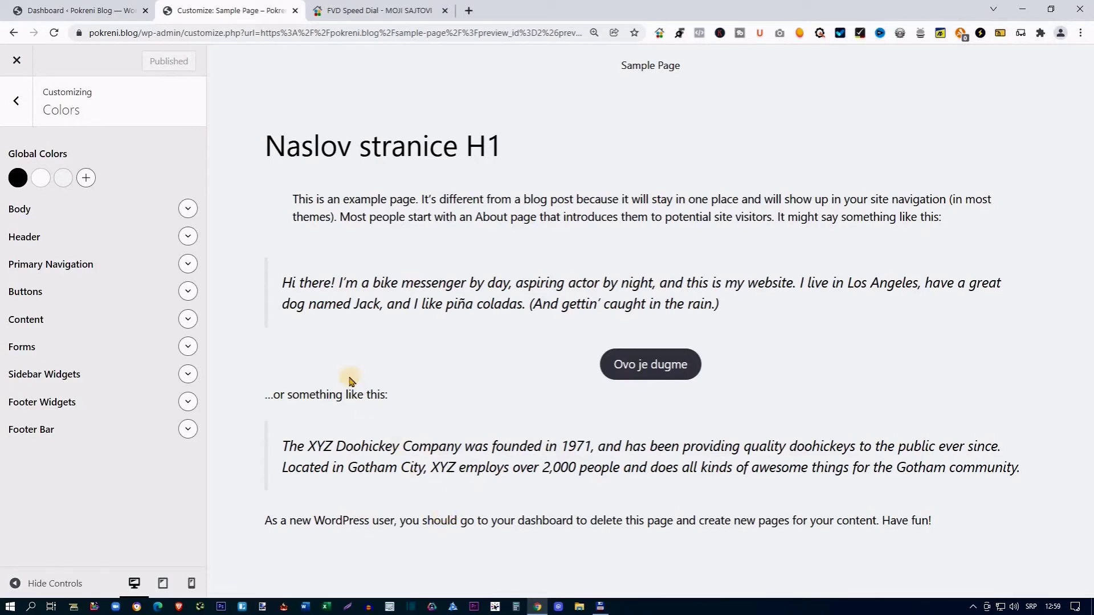
- Change the f5f6f7 global color to bright blue #0080ff and copy its hex code
mouse_move(62, 178)
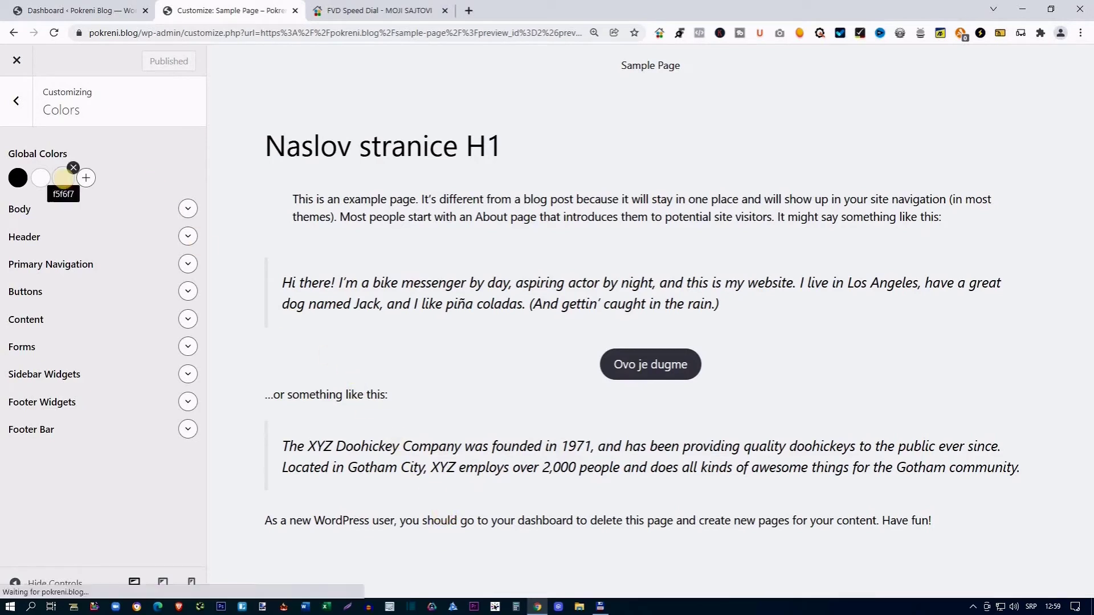
left_click(65, 178)
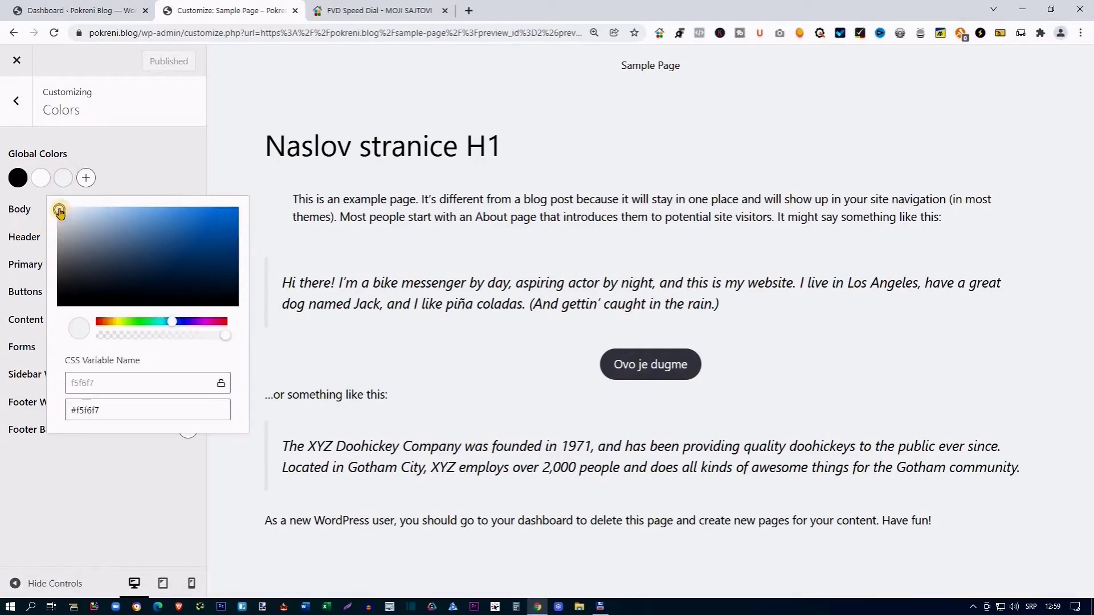
left_click_drag(60, 211, 238, 206)
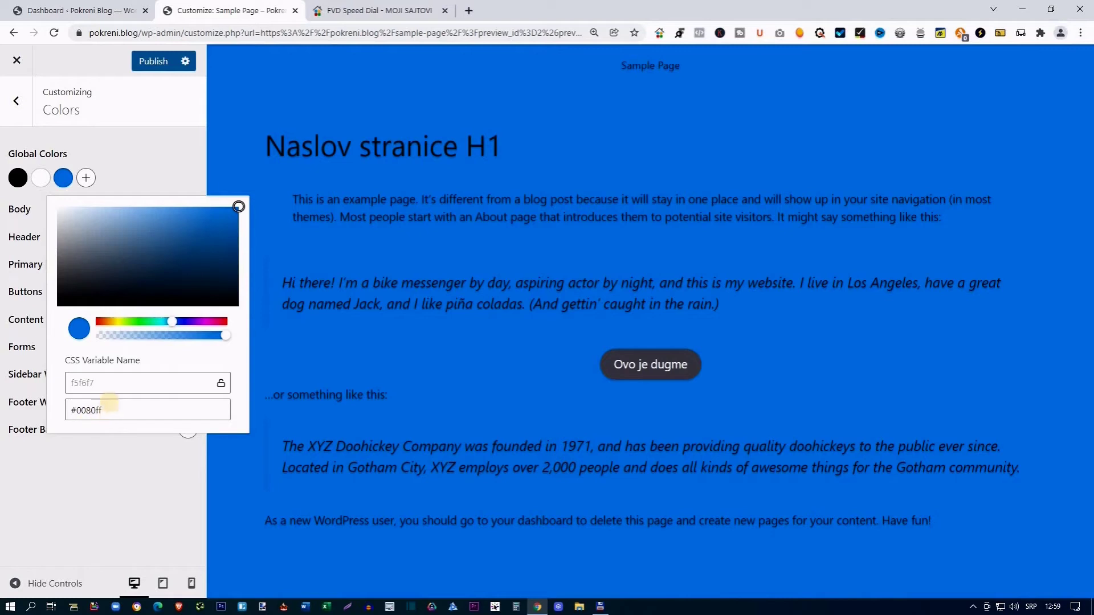
double_click(87, 410)
key("ctrl+c")
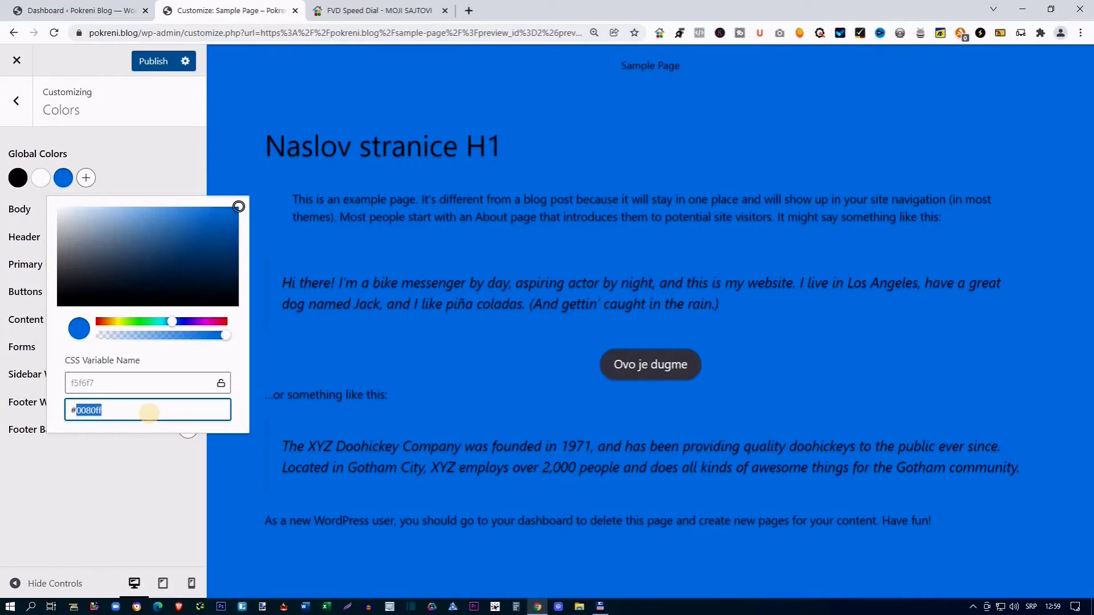
- Set the f5f6f7 global color's value back to #f5f6f7 and publish the palette
type("f5f6f7")
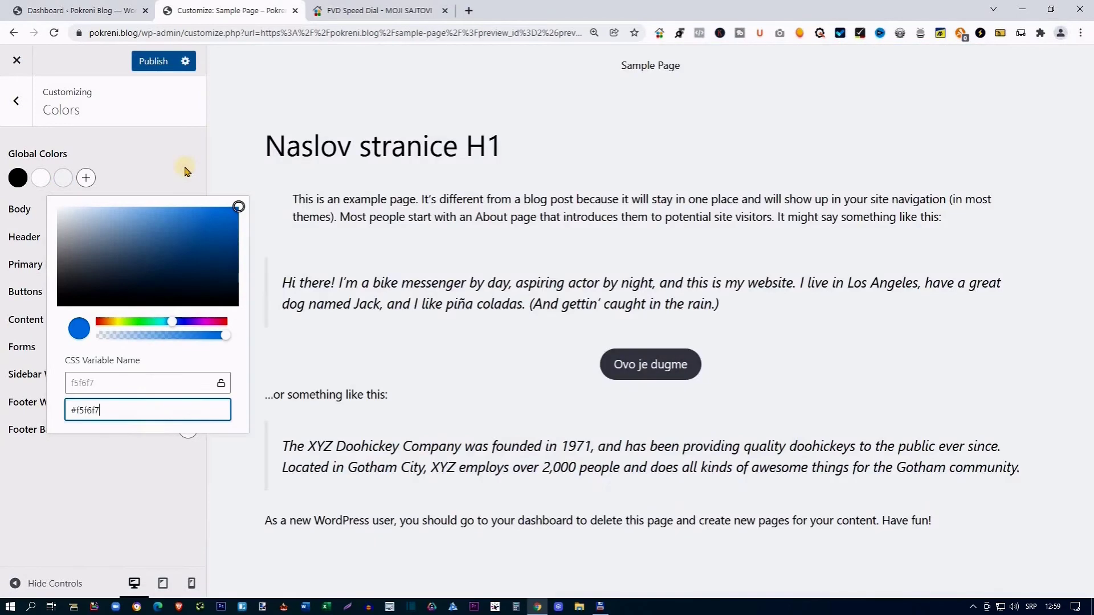
left_click(185, 171)
left_click(151, 60)
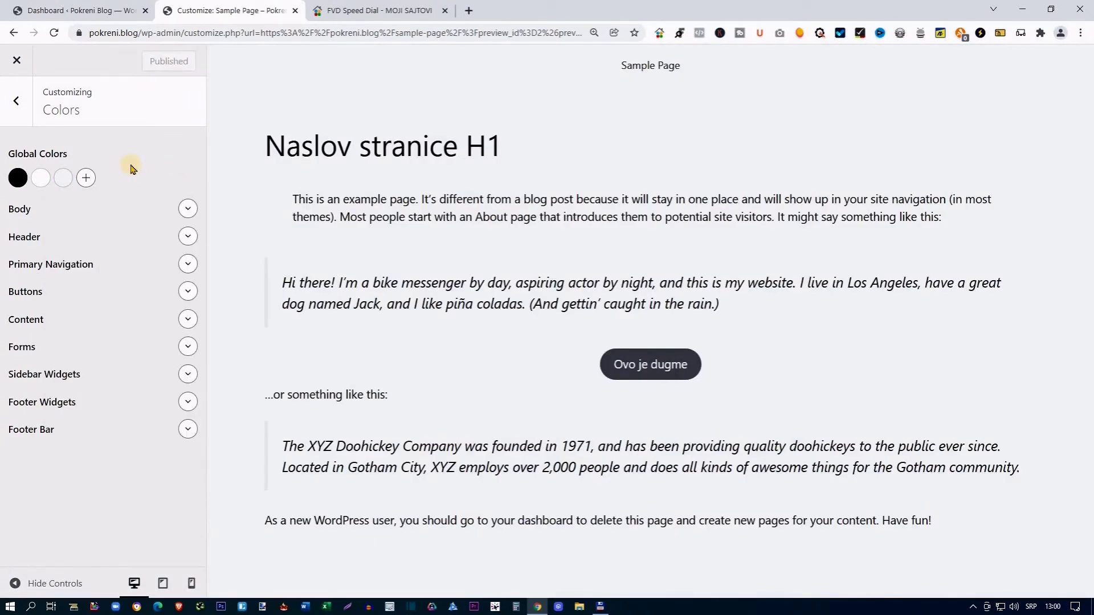
- Add a new global color to the palette with the hex value #0080ff
left_click(86, 179)
left_click(86, 178)
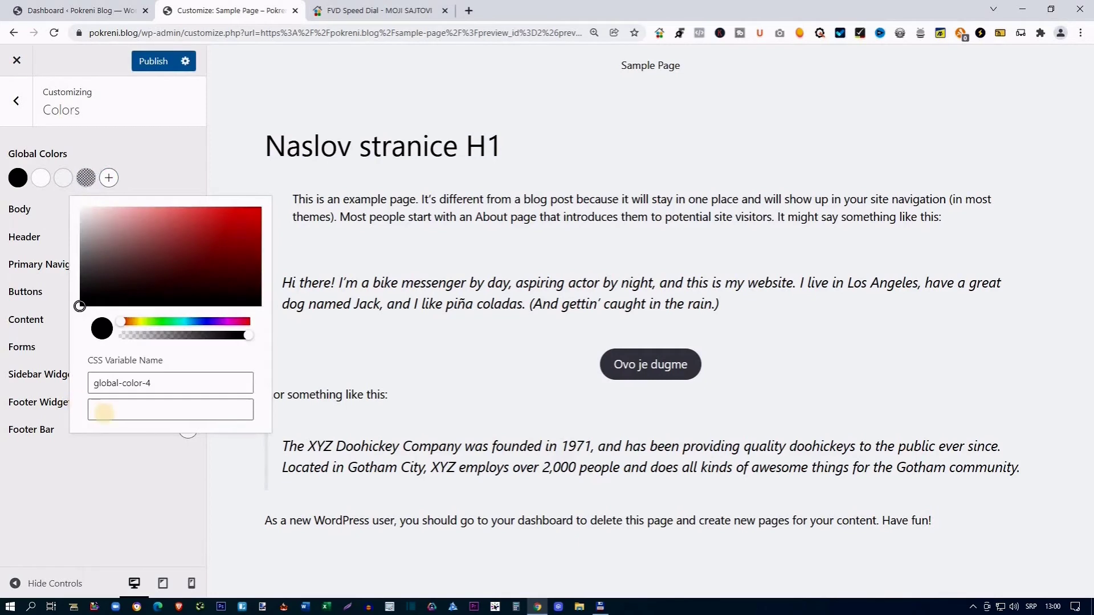
left_click(103, 411)
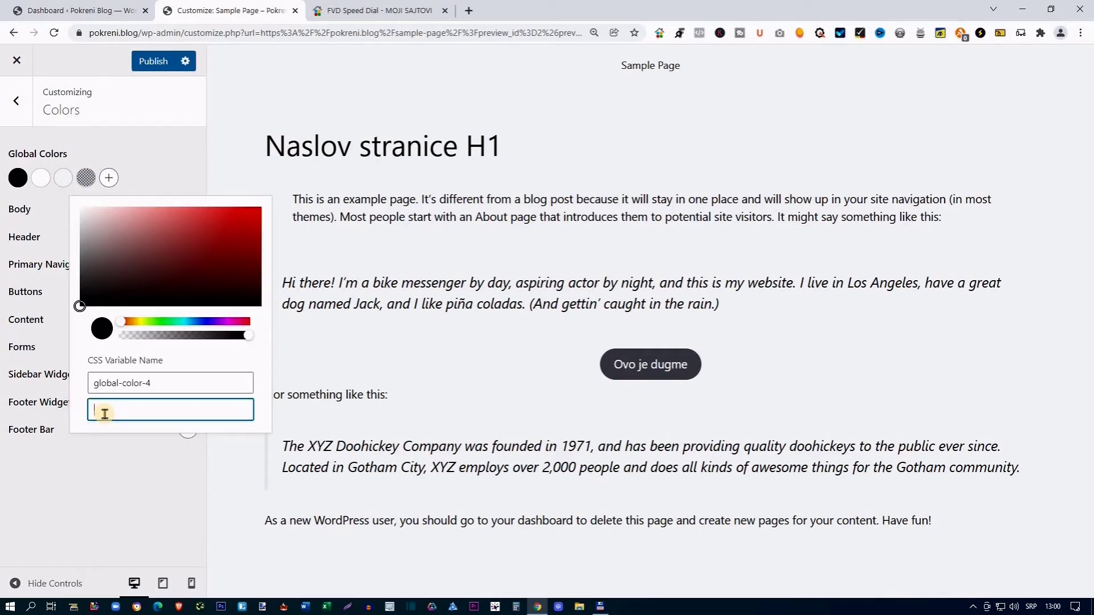
type("#0080ff")
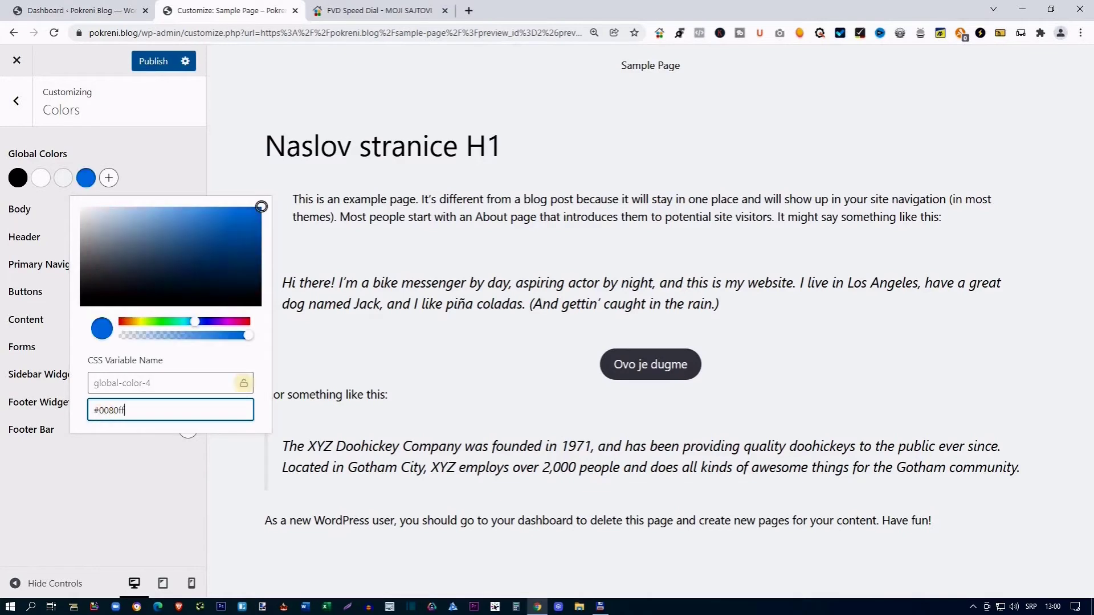
- Rename the new blue global color's CSS variable to 0080ff and publish the palette
left_click(243, 383)
left_click(656, 117)
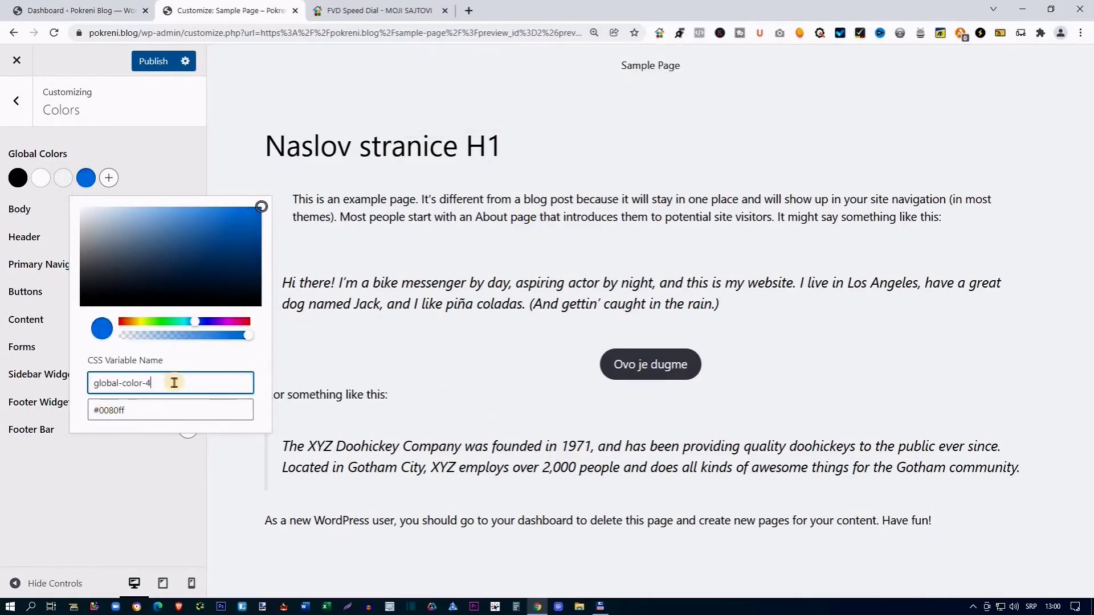
left_click_drag(151, 383, 91, 389)
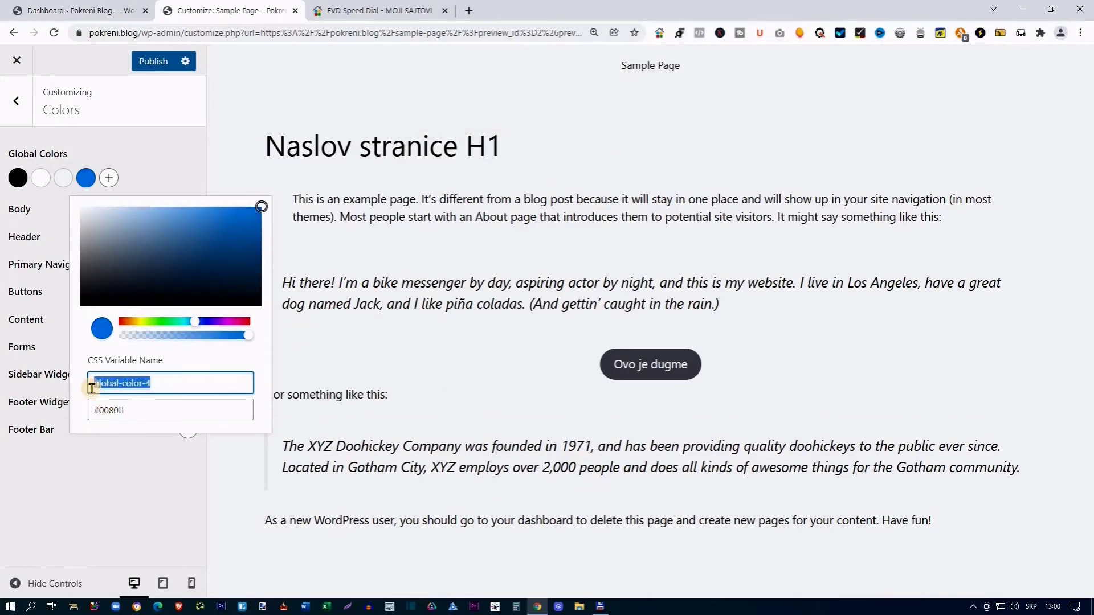
key("ctrl+v")
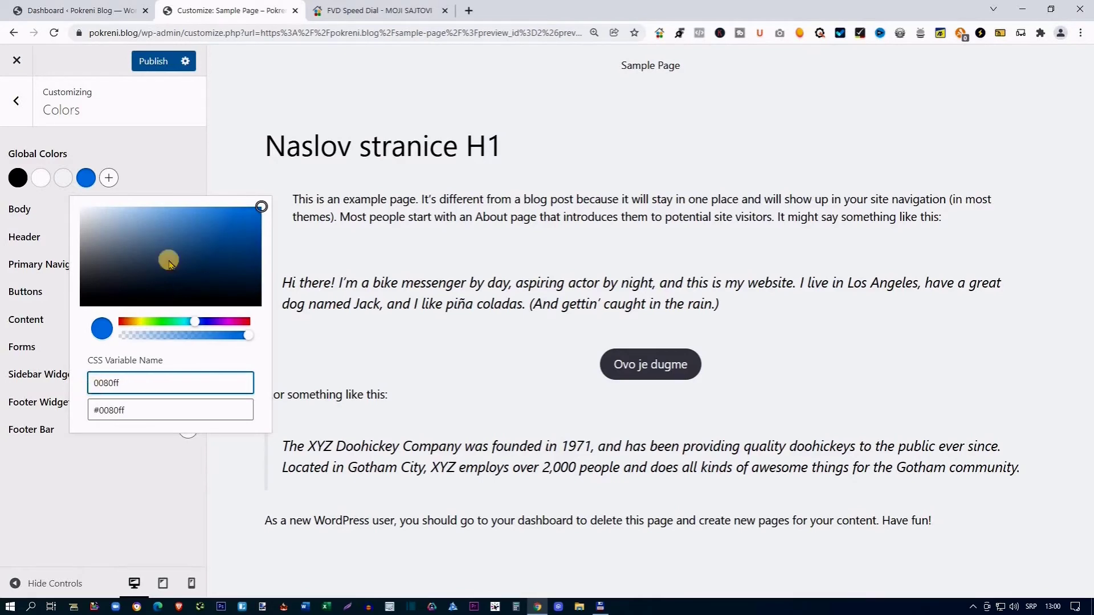
left_click(183, 172)
left_click(149, 63)
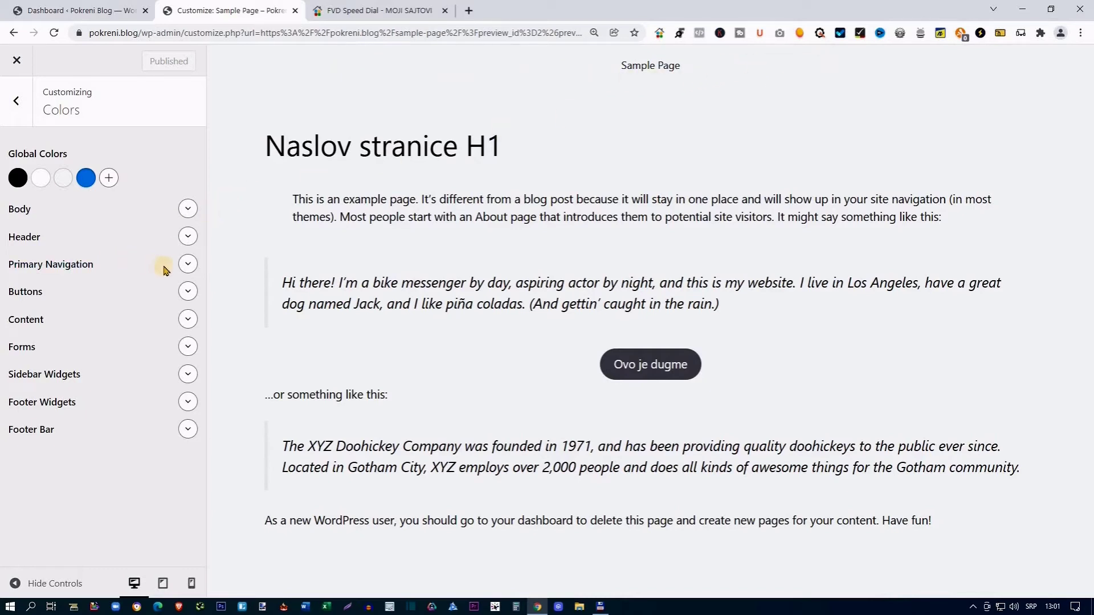
- Set the primary navigation's initial background color to the global blue 0080ff
left_click(187, 266)
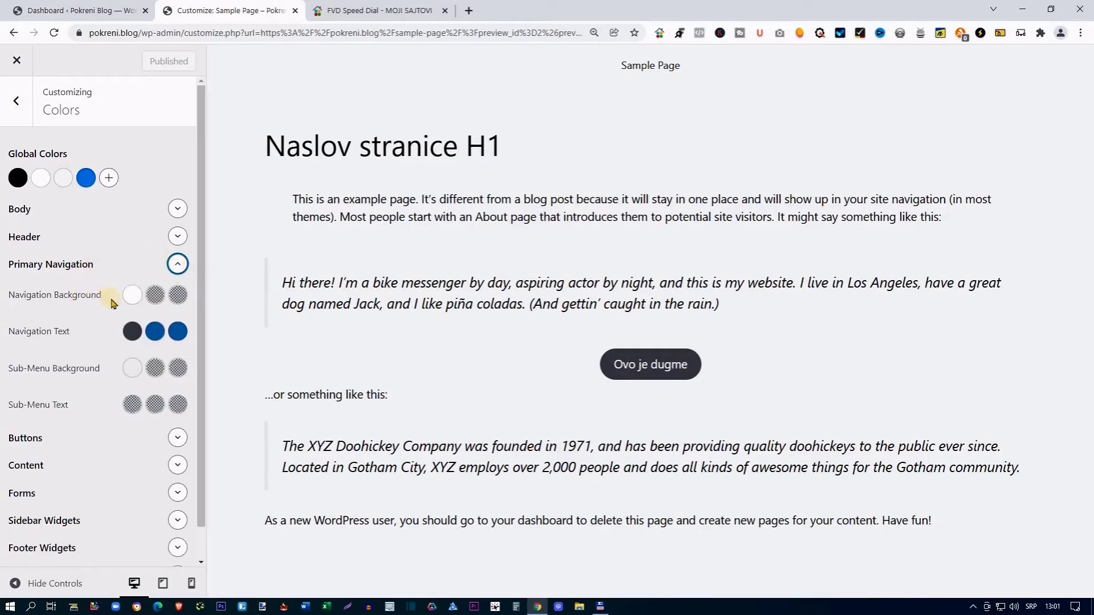
left_click(132, 294)
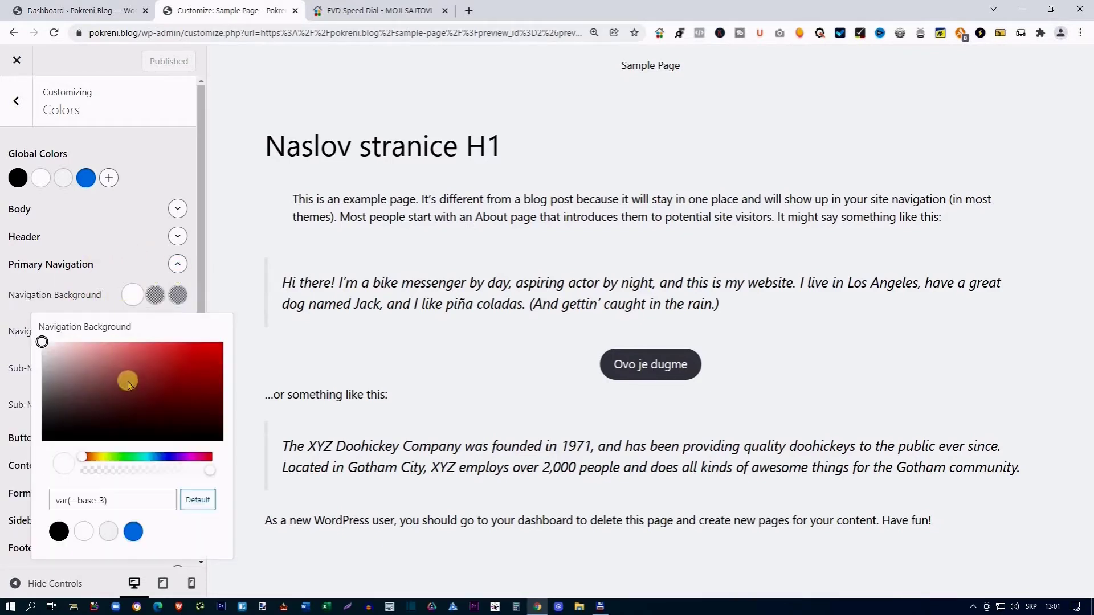
left_click(133, 533)
left_click(151, 245)
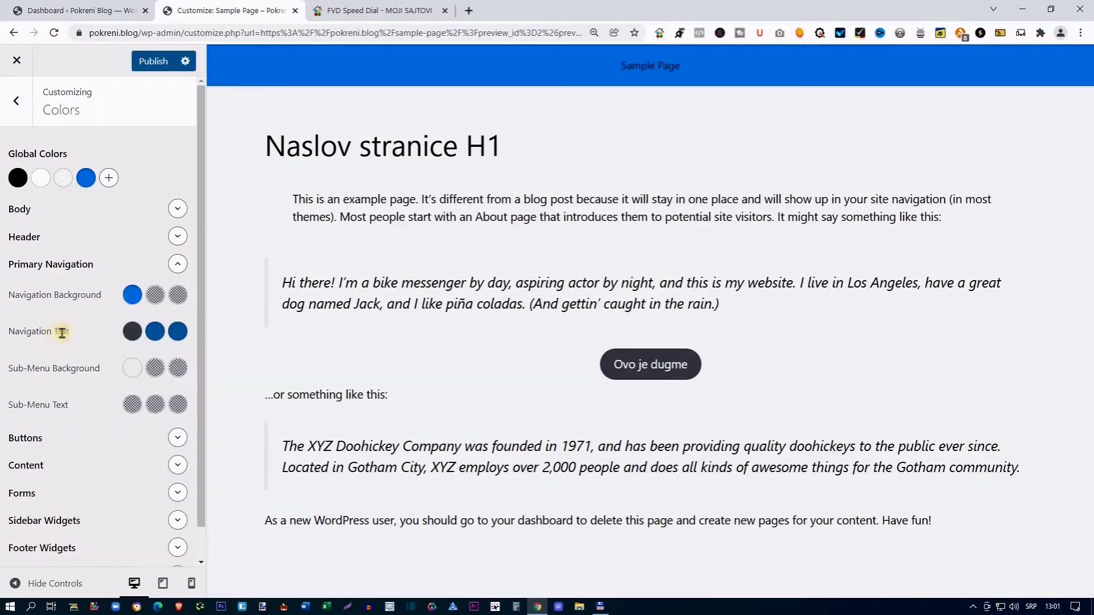
- Set the initial, hover and current navigation text colors to the global white ffffff and publish the change
left_click(132, 333)
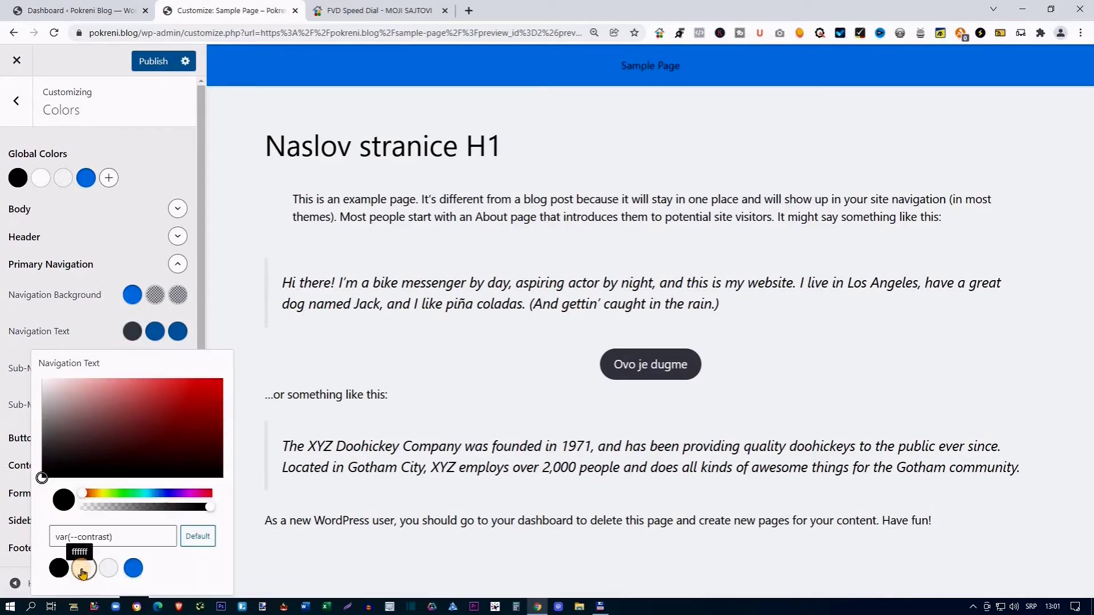
left_click(84, 569)
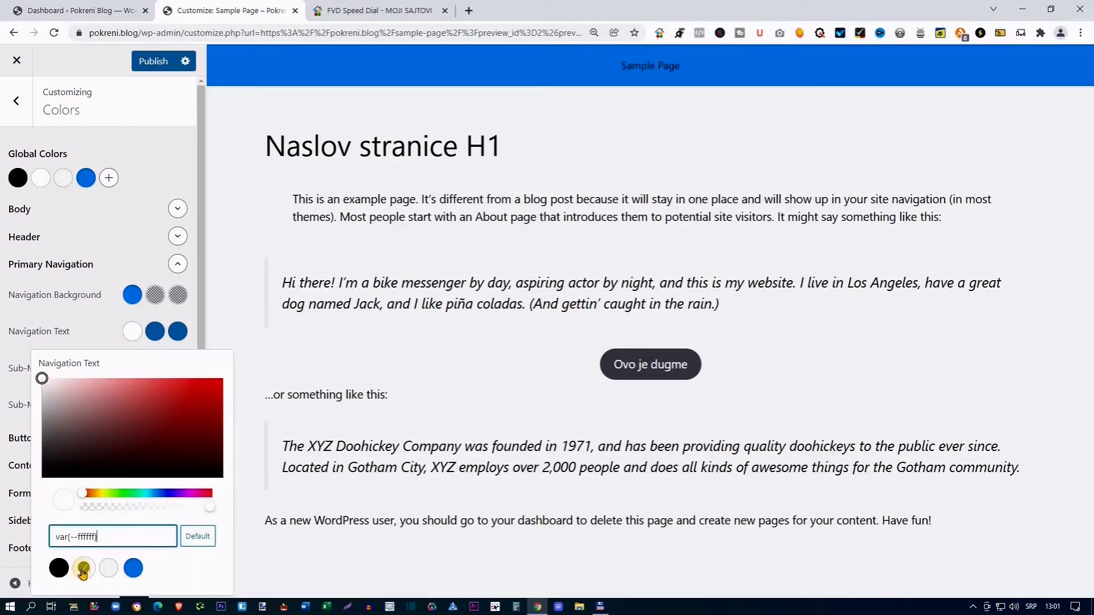
left_click(155, 332)
left_click(83, 569)
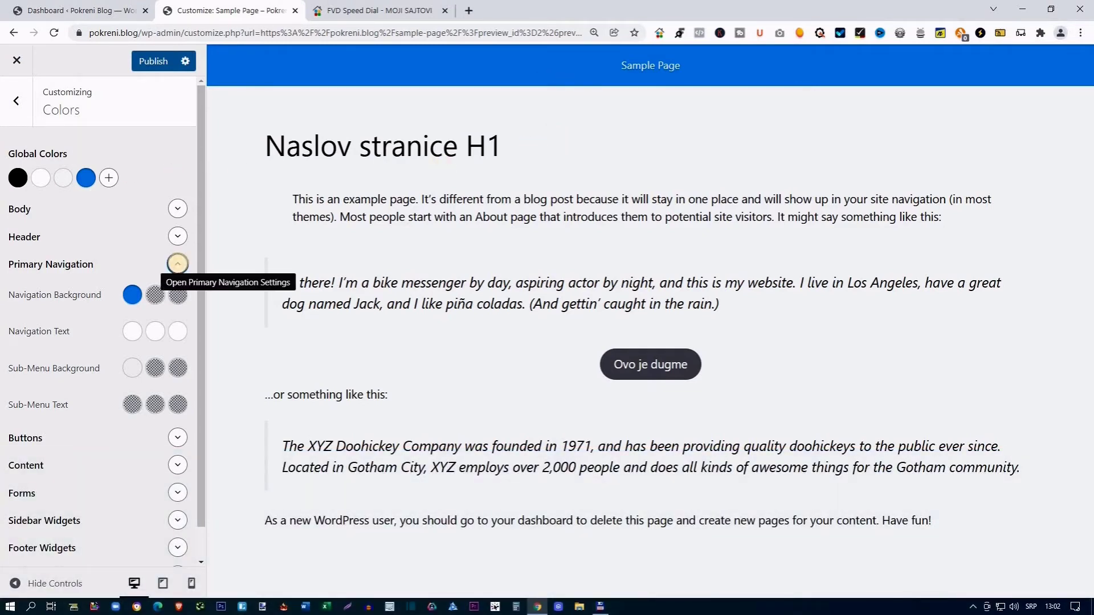
left_click(177, 264)
left_click(155, 61)
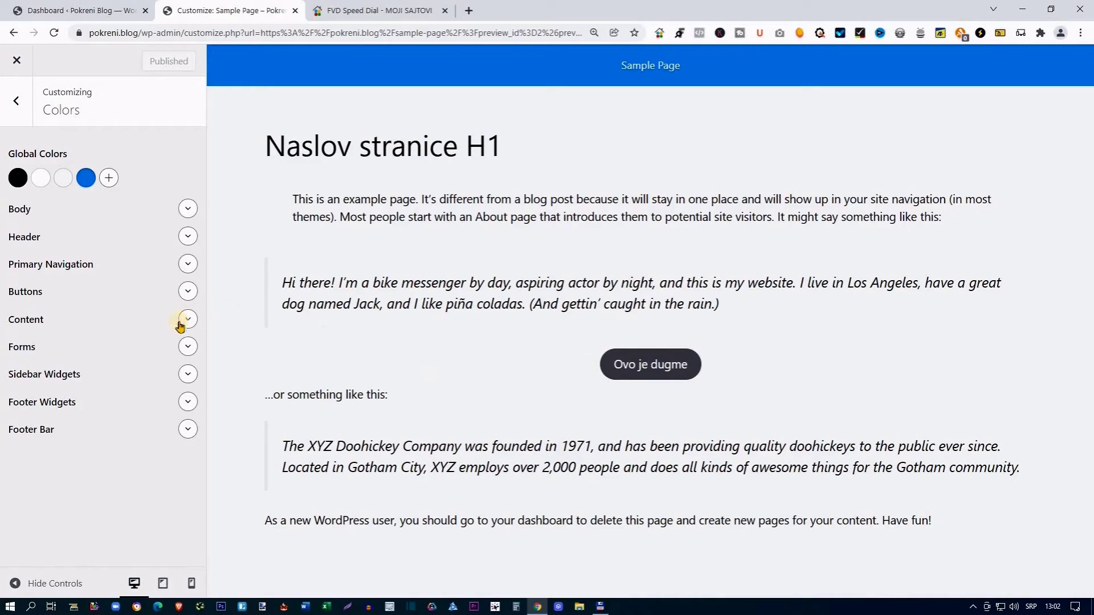
- Set the initial background color of buttons to the global blue 0080ff and publish the change
left_click(187, 291)
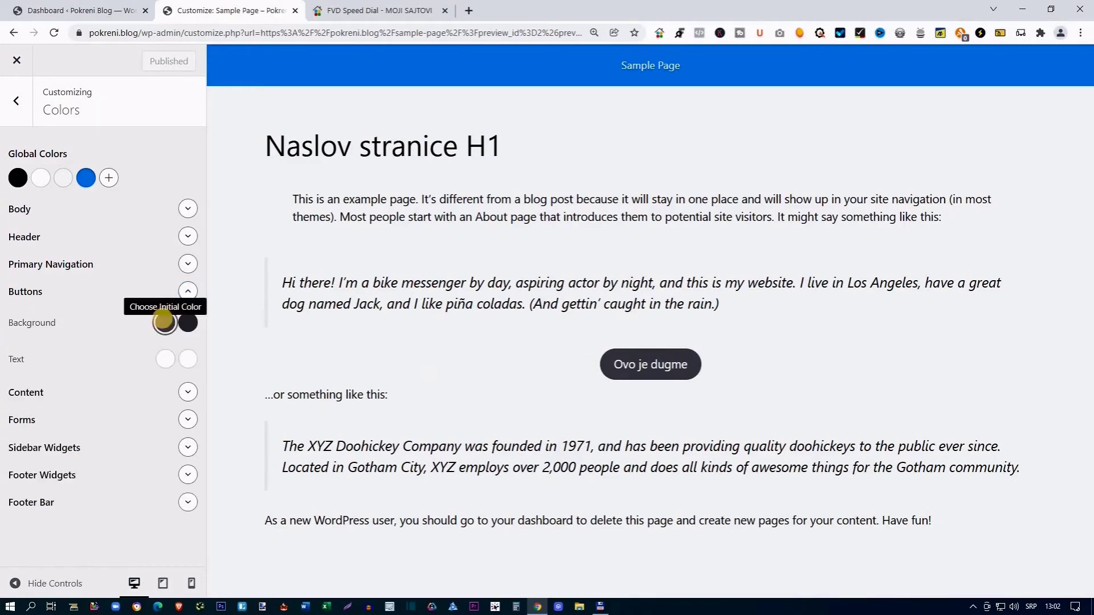
left_click(165, 323)
left_click(166, 560)
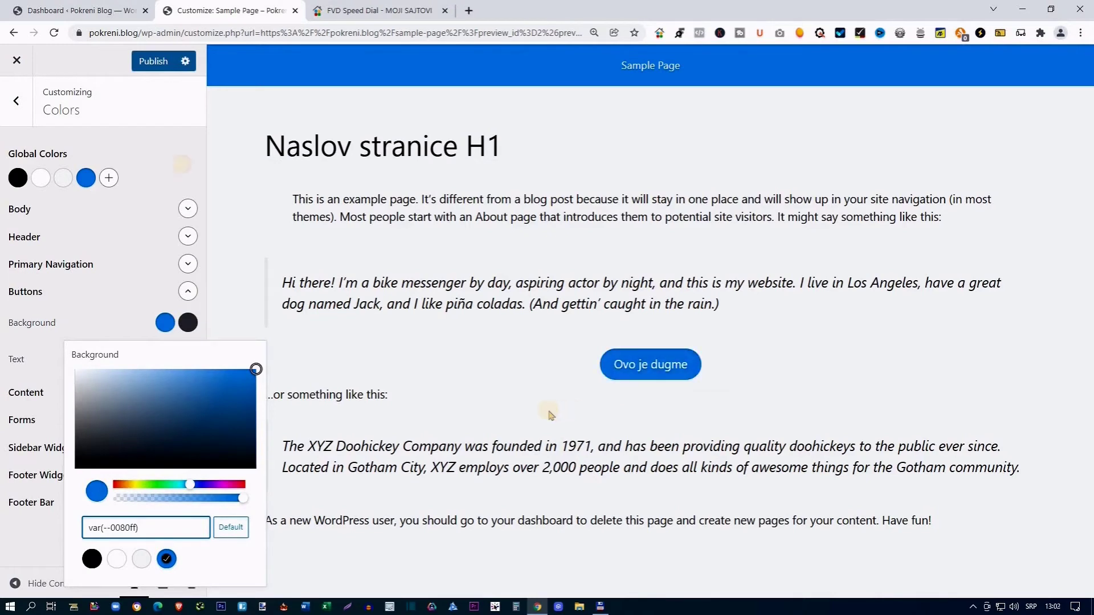
left_click(183, 196)
left_click(154, 62)
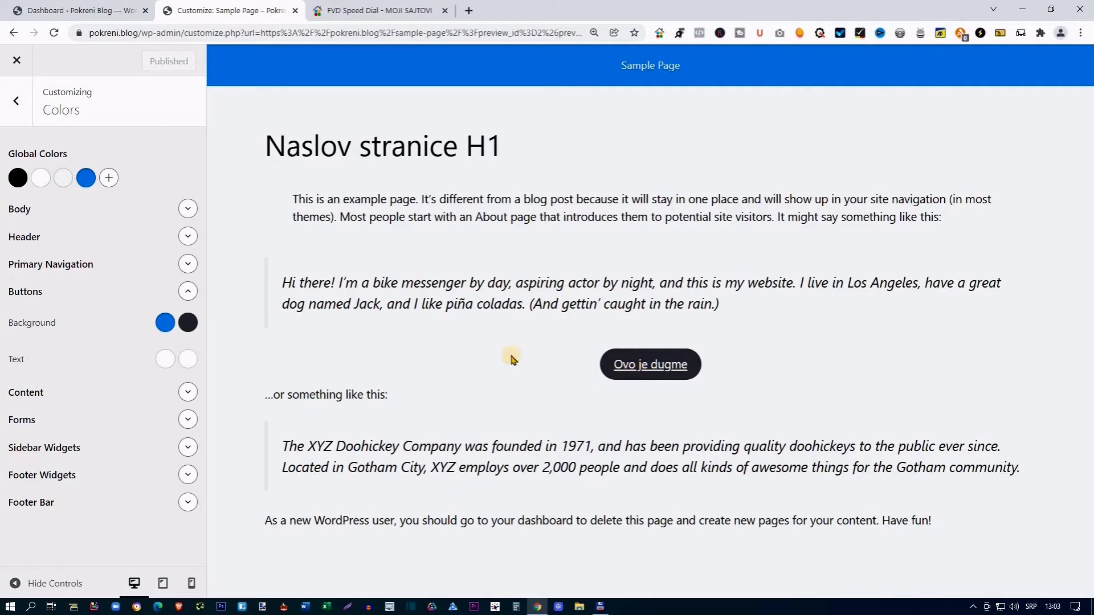
- Set the hover background color of buttons to the global white ffffff
left_click(188, 323)
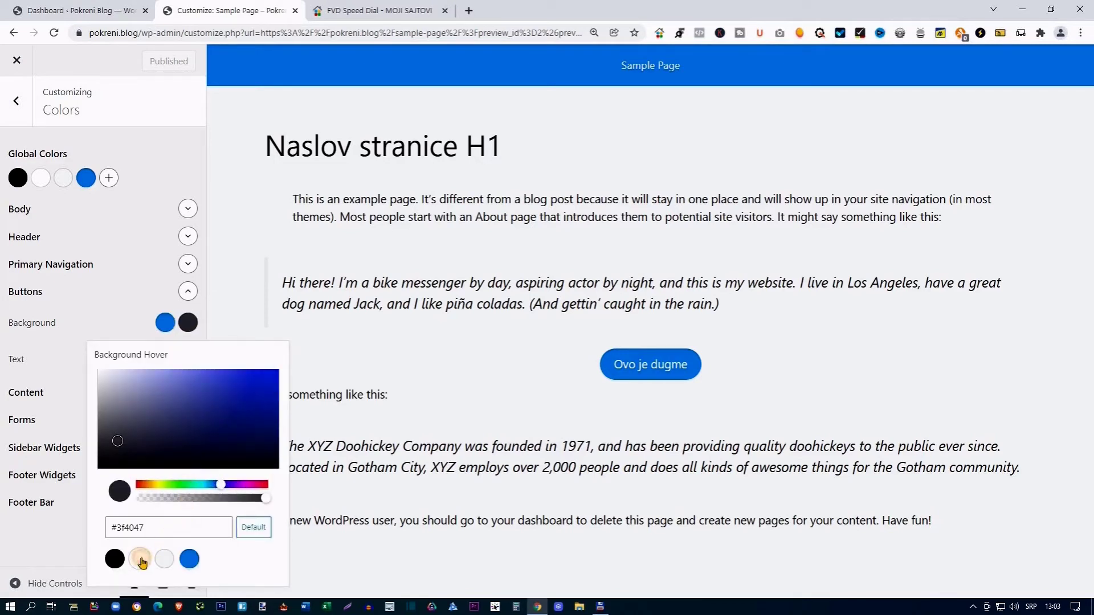
left_click(140, 560)
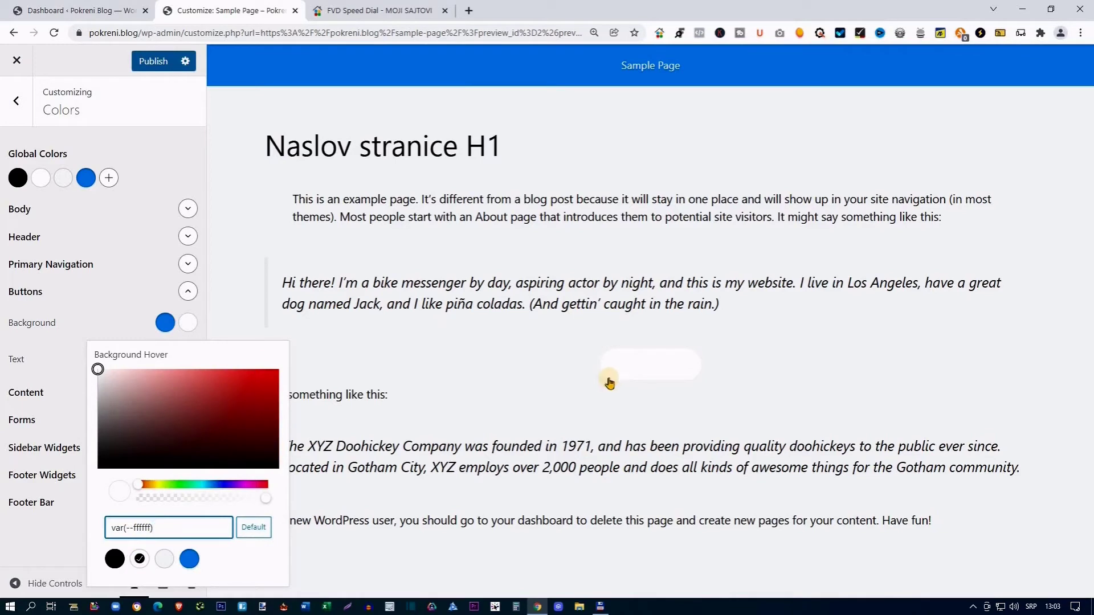
left_click(130, 300)
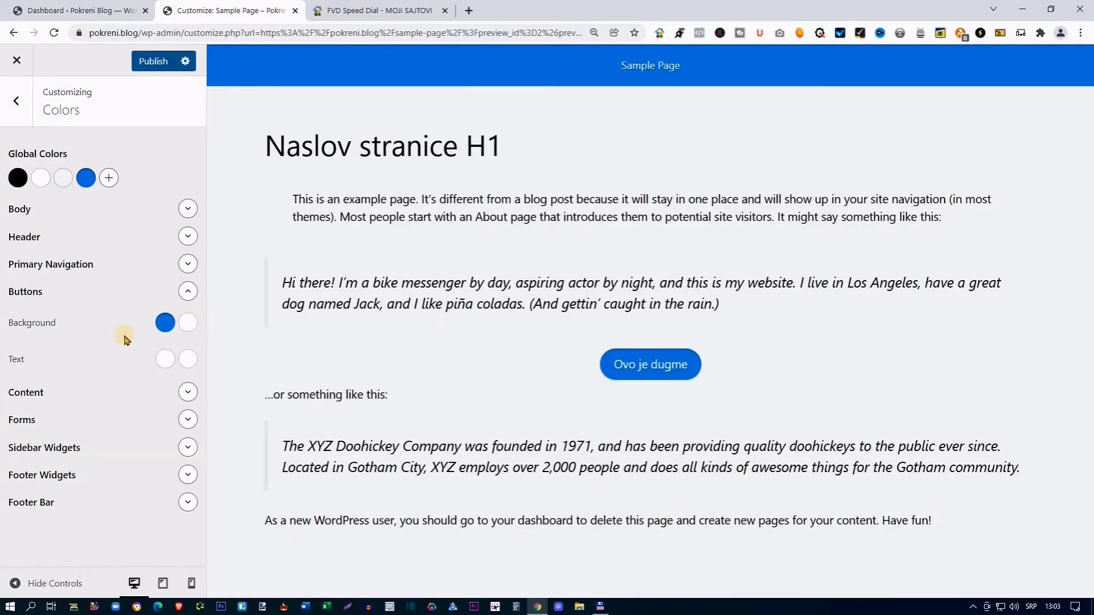
- Set the hover text color of buttons to the global blue 0080ff and publish the button colors
left_click(166, 364)
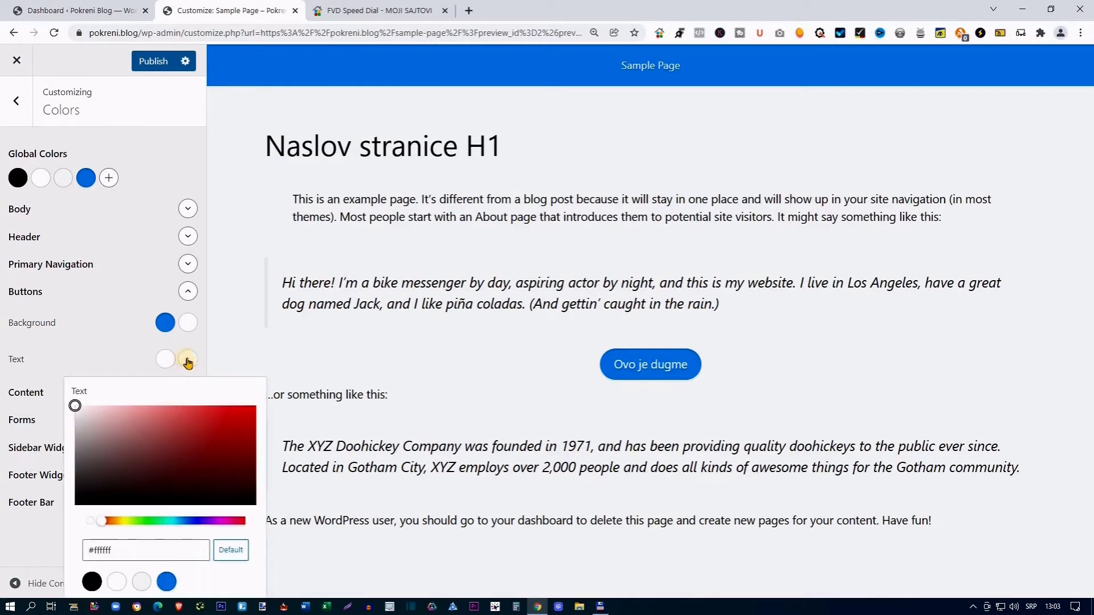
left_click(188, 360)
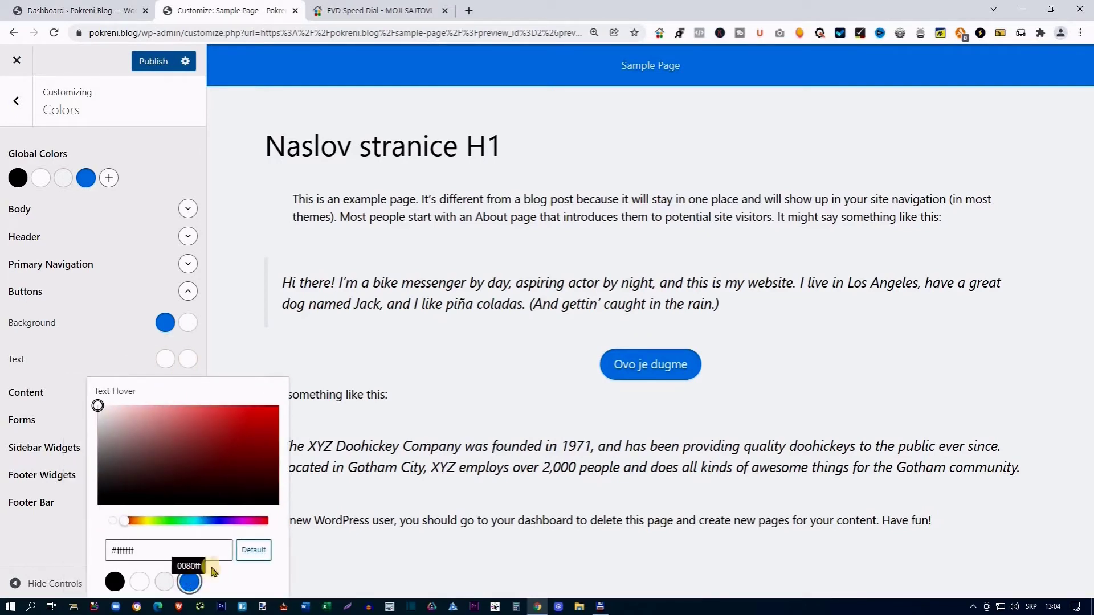
left_click(190, 582)
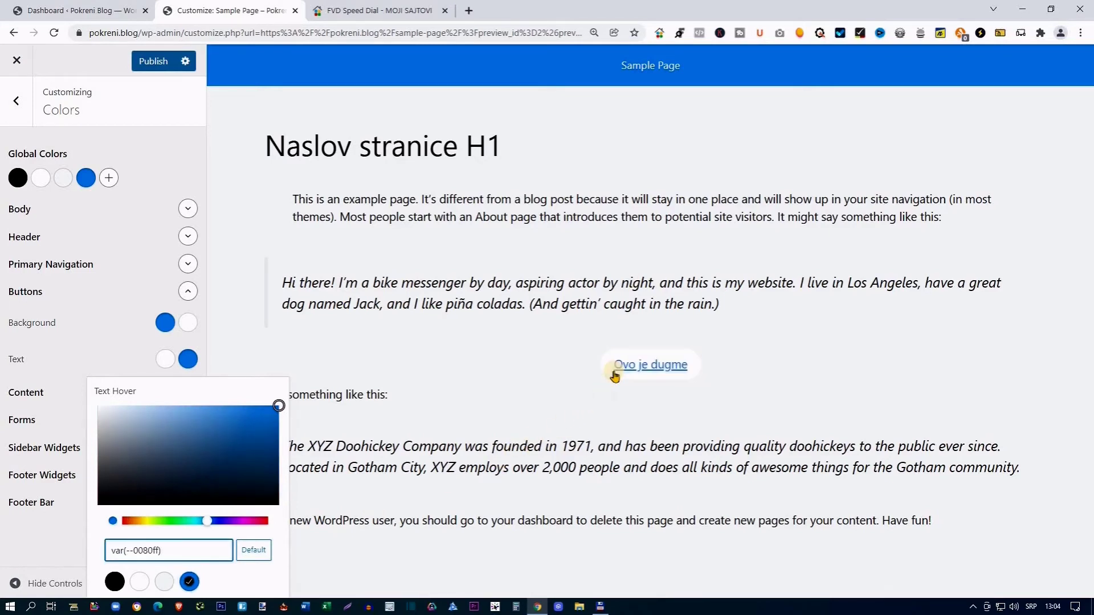
left_click(120, 346)
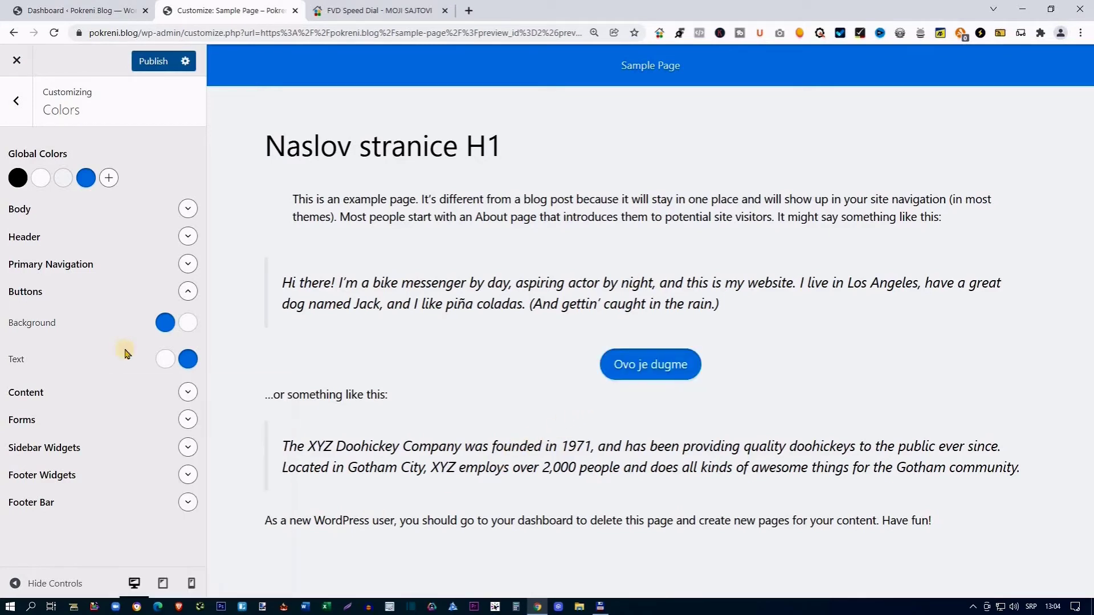
left_click(153, 66)
left_click(188, 291)
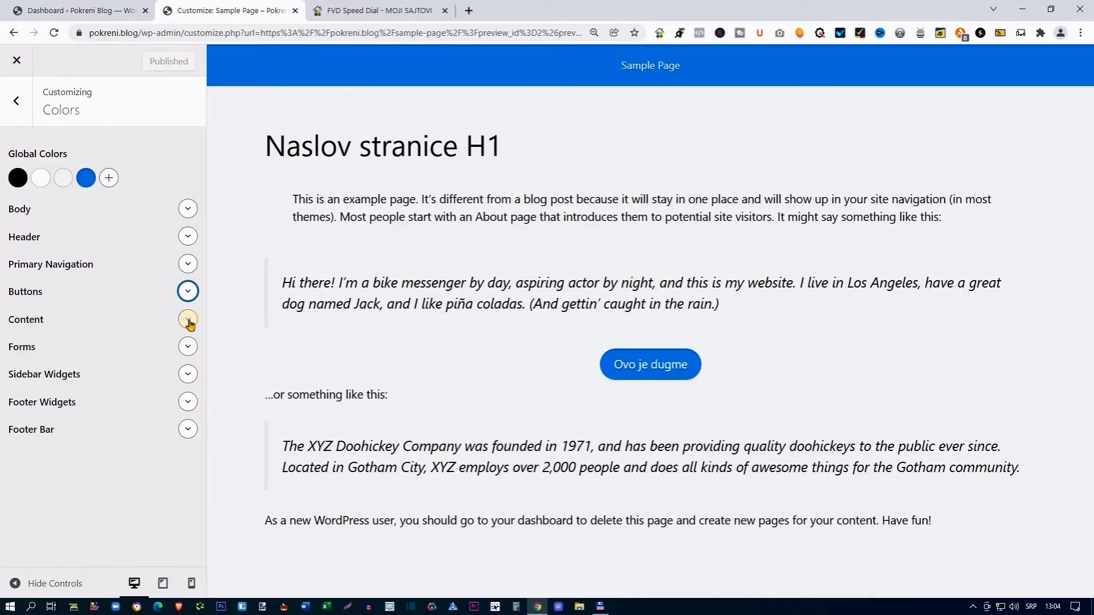
- Set the initial link color of the content to the global blue 0080ff and publish the change
left_click(188, 320)
scroll(122, 322, "down", 2)
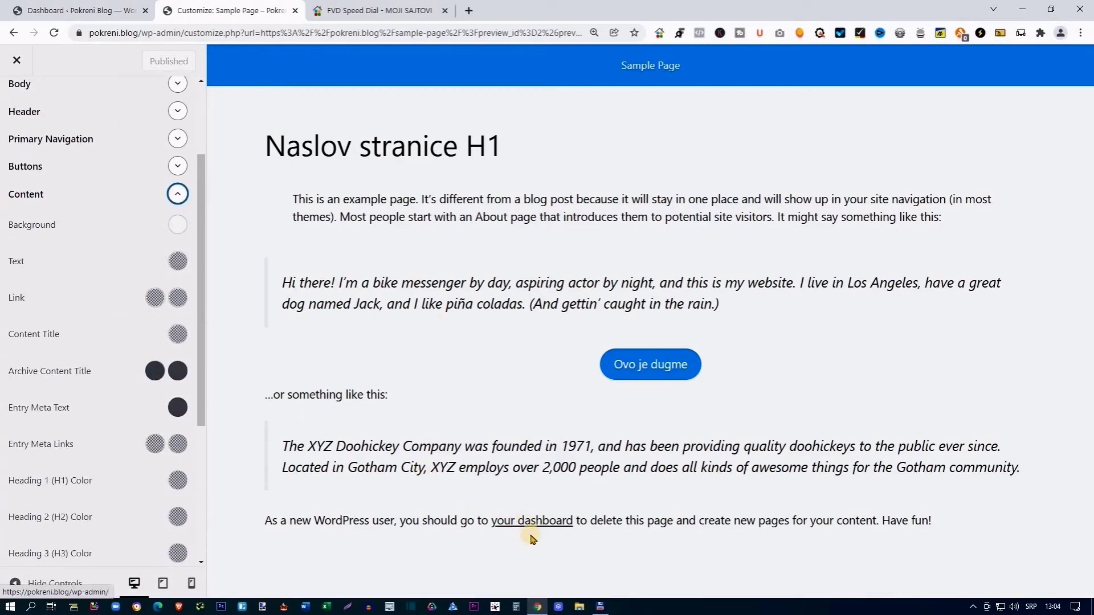
left_click(155, 297)
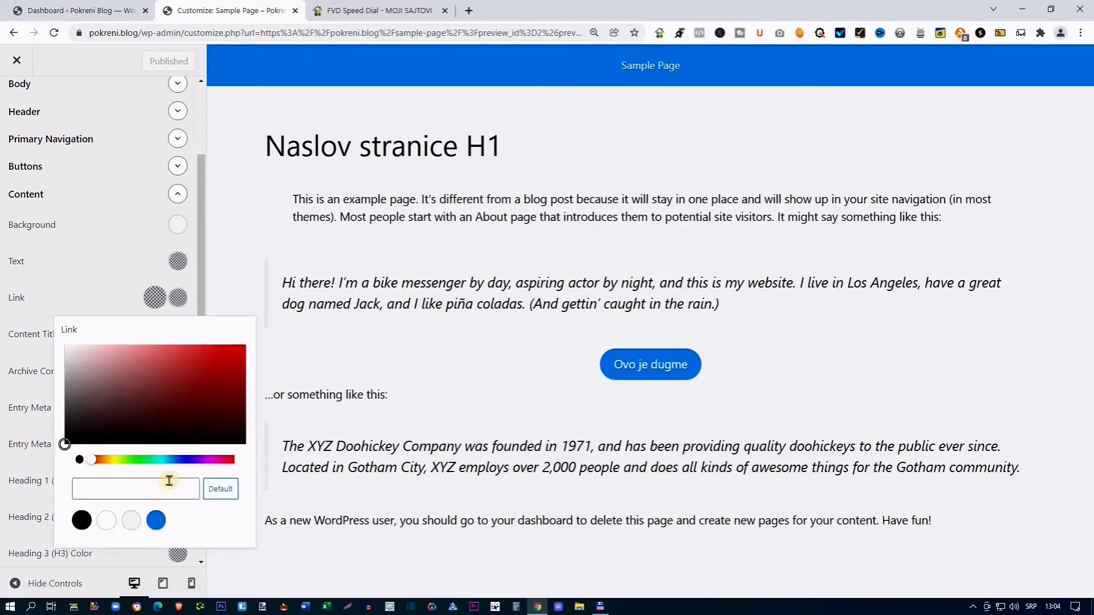
left_click(157, 521)
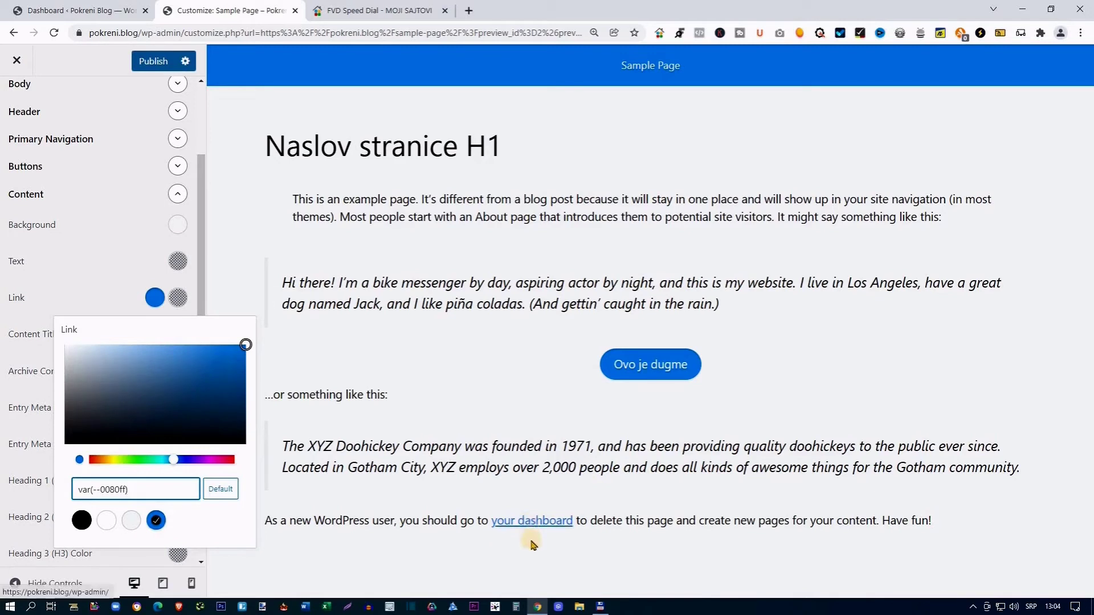
left_click(495, 541)
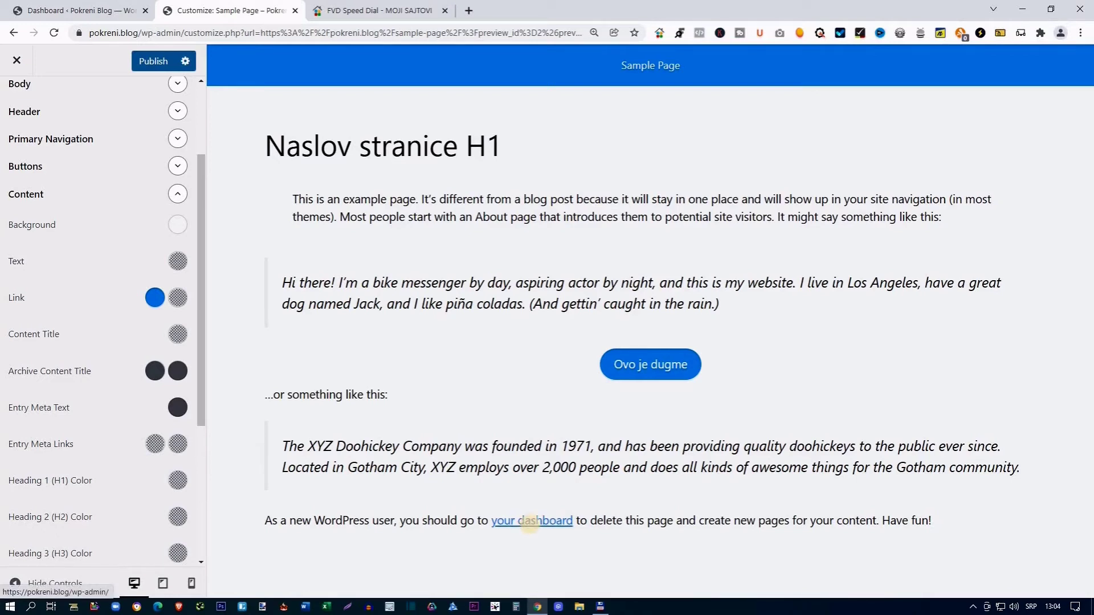
left_click(532, 523)
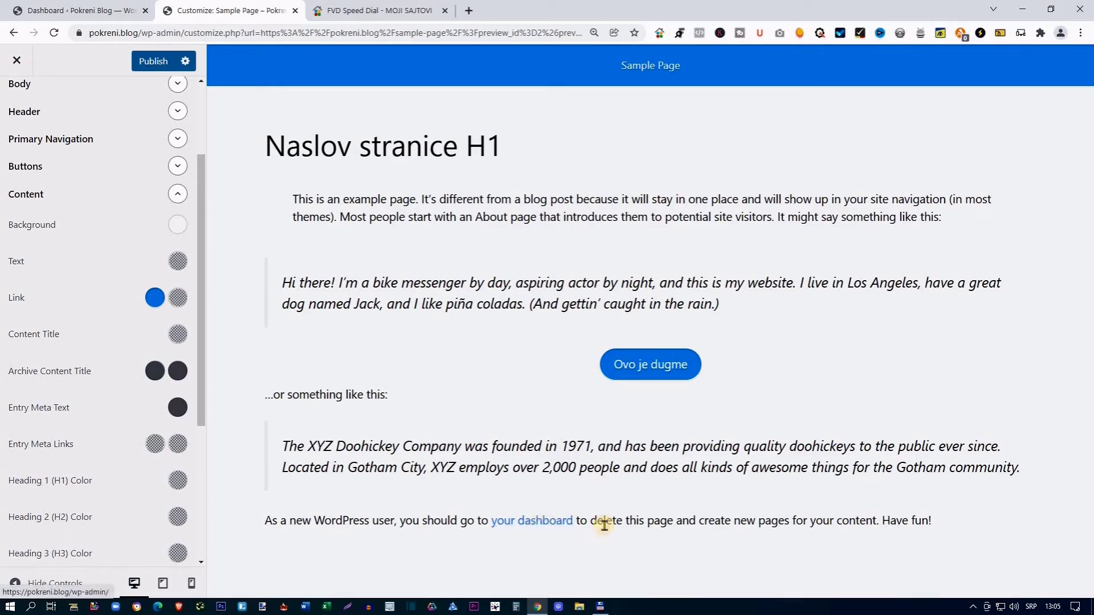
left_click(177, 195)
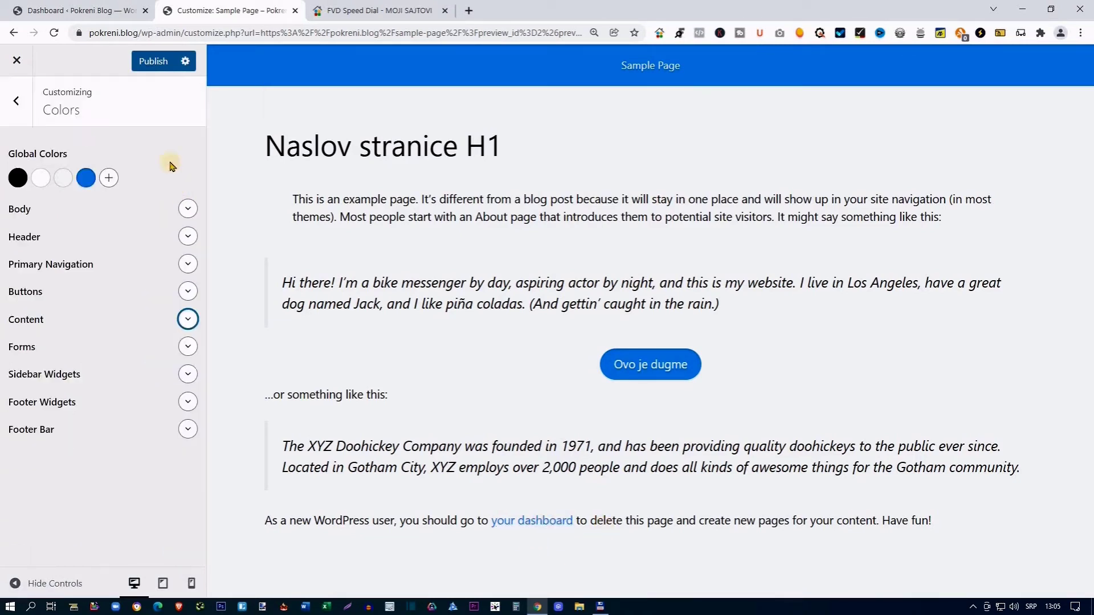
left_click(154, 64)
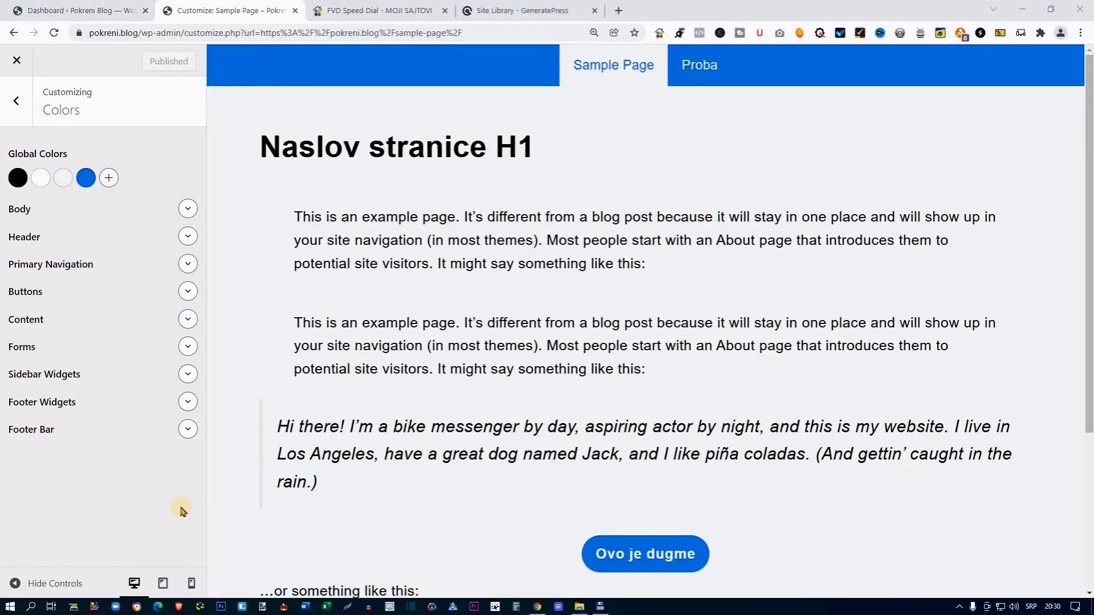
- Set the text color of the content to the global black 000000
left_click(188, 209)
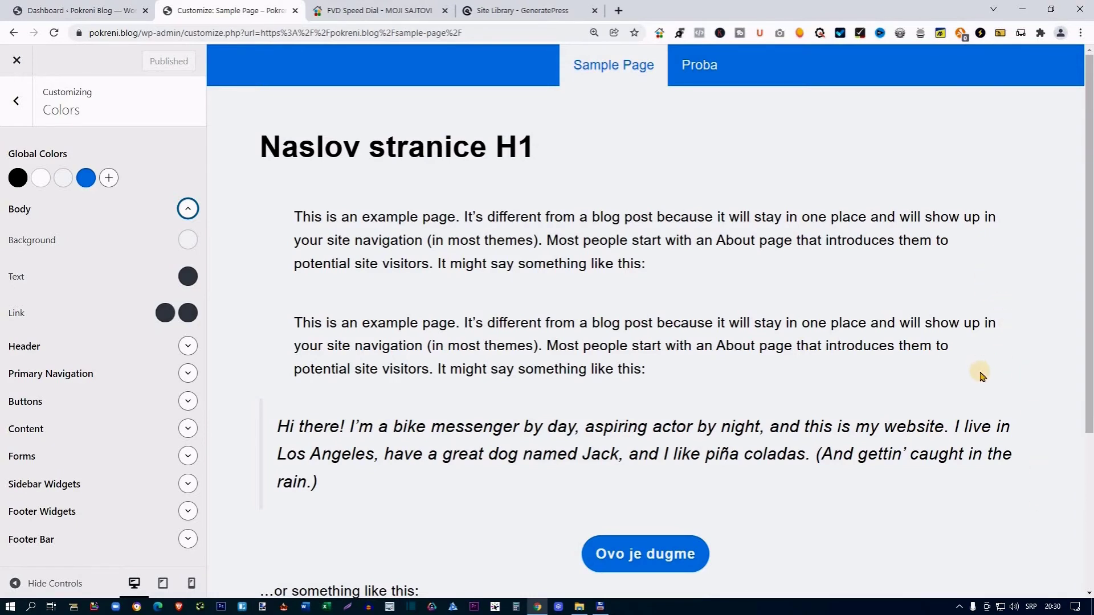
key("space")
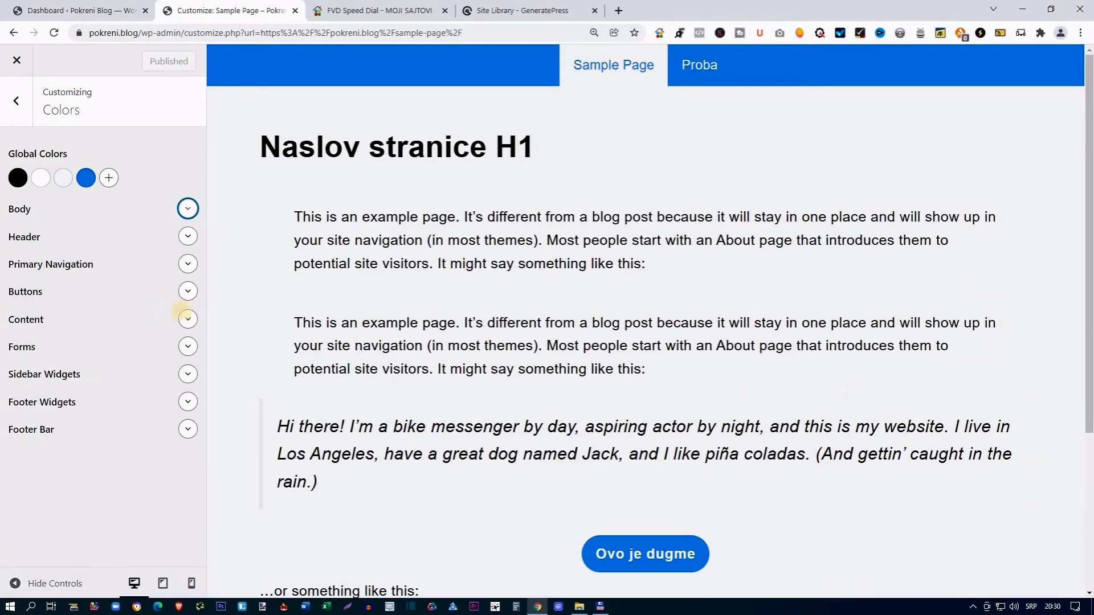
left_click(189, 321)
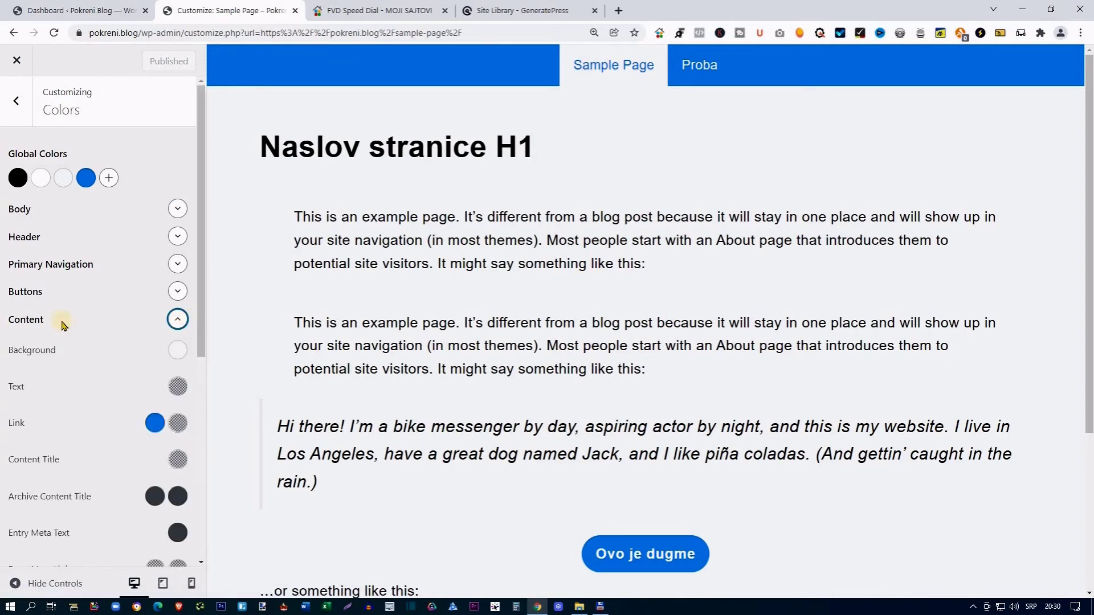
scroll(112, 335, "down", 1)
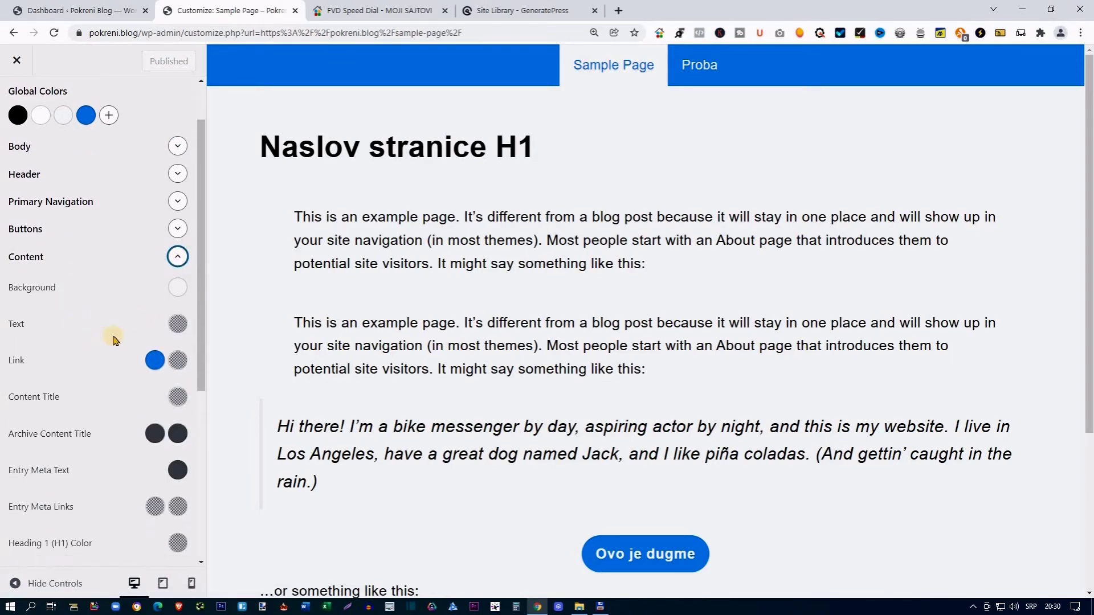
left_click(178, 324)
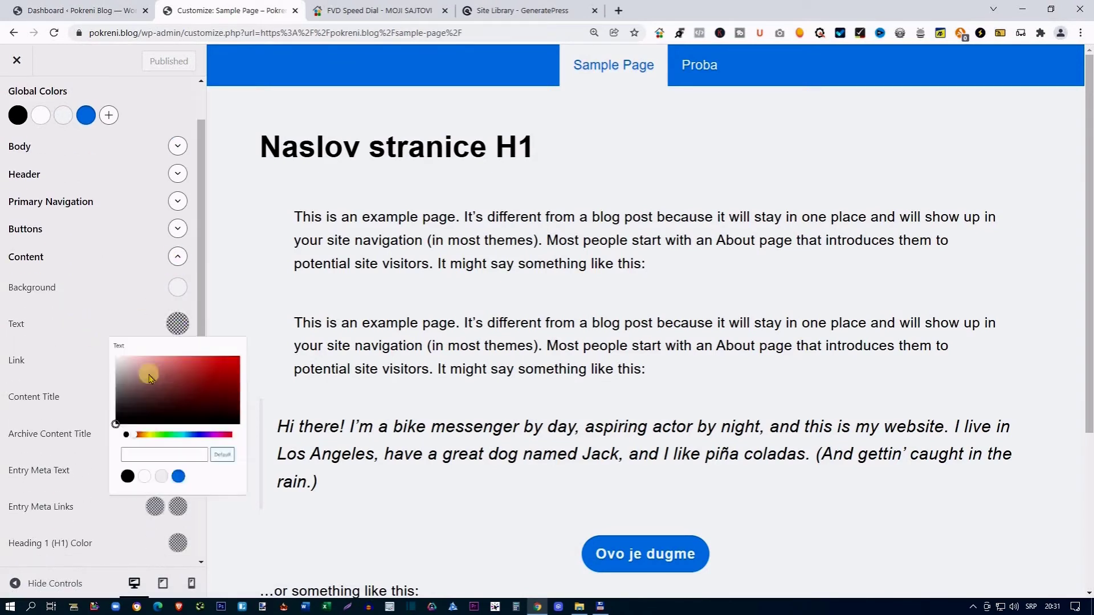
left_click(104, 547)
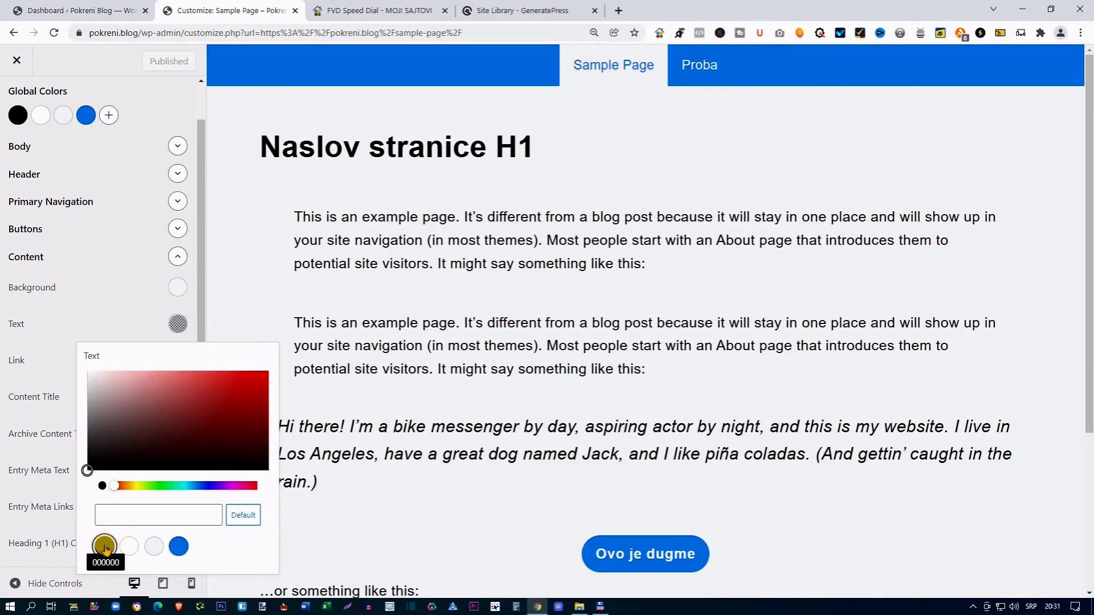
left_click(113, 297)
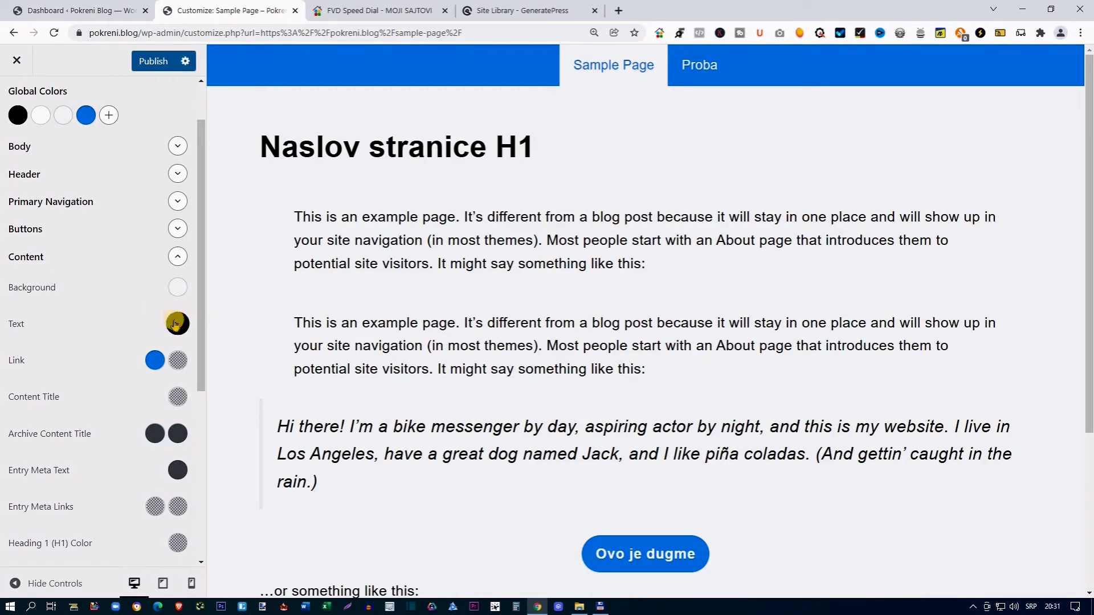
- Set the content title color to the global black 000000 and close the content color settings
scroll(163, 279, "down", 2)
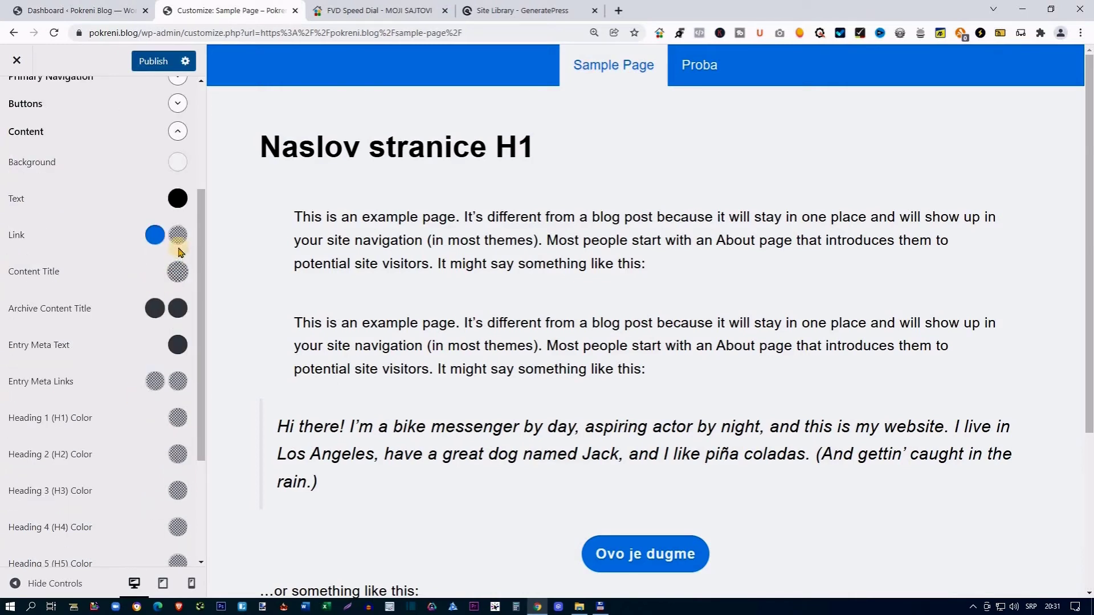
left_click(177, 272)
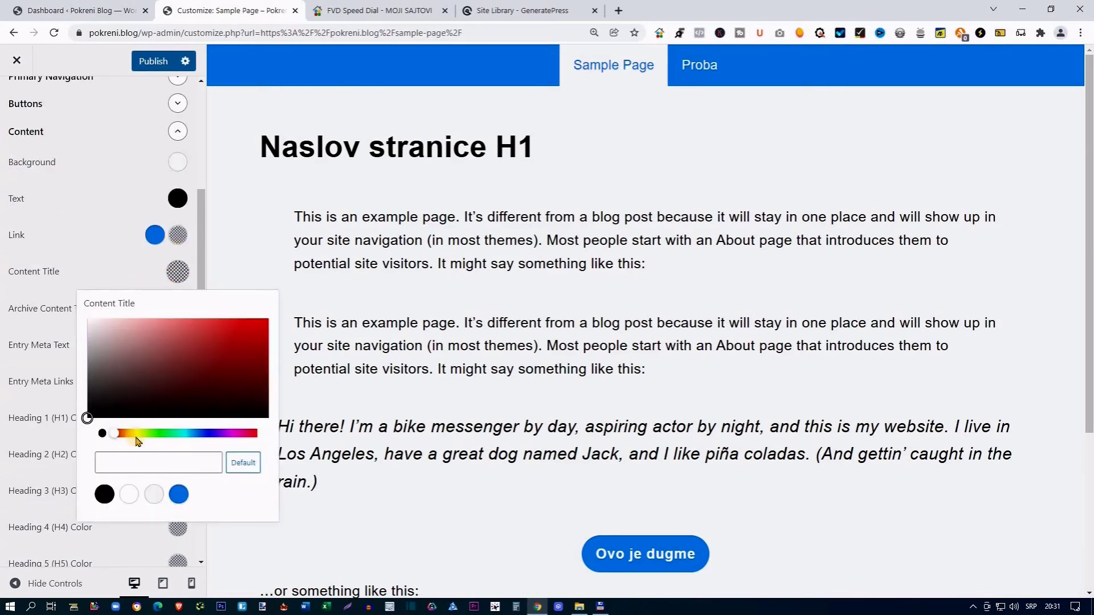
left_click(103, 495)
scroll(122, 385, "down", 2)
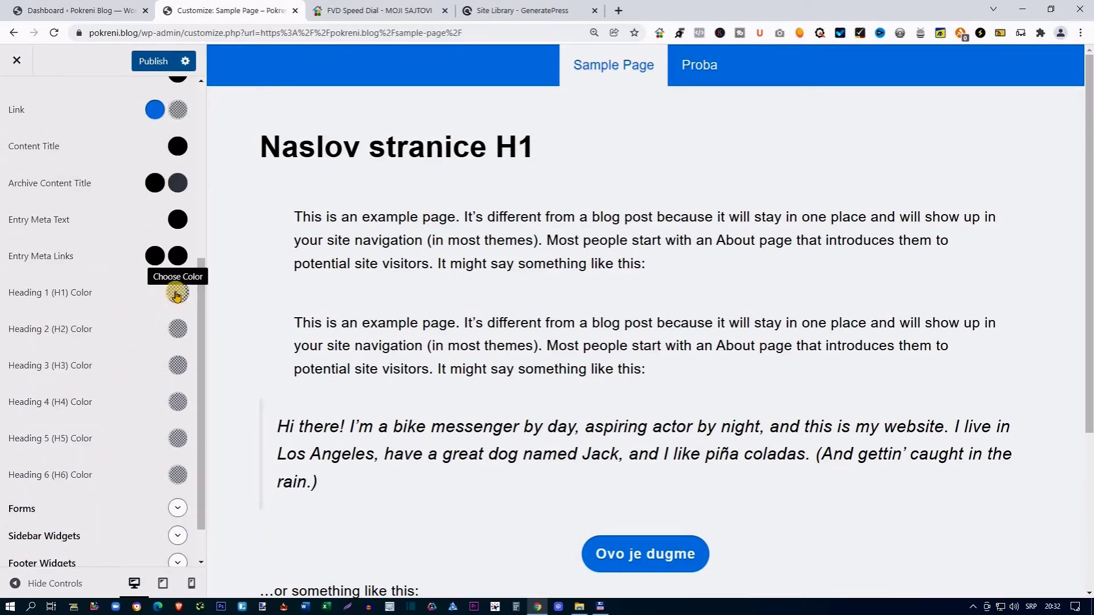
scroll(176, 294, "up", 5)
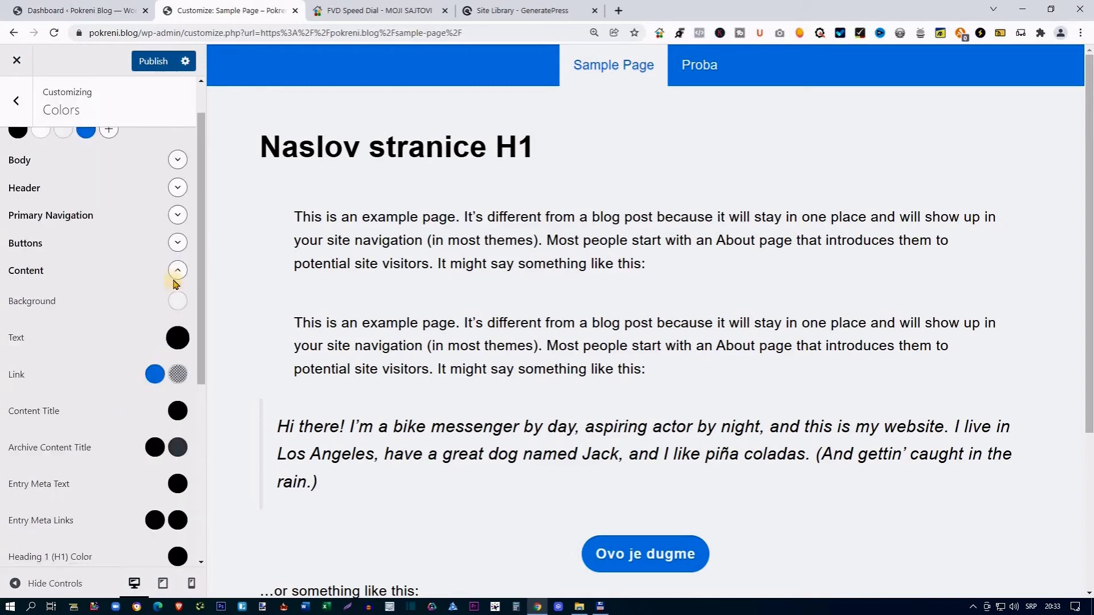
left_click(177, 272)
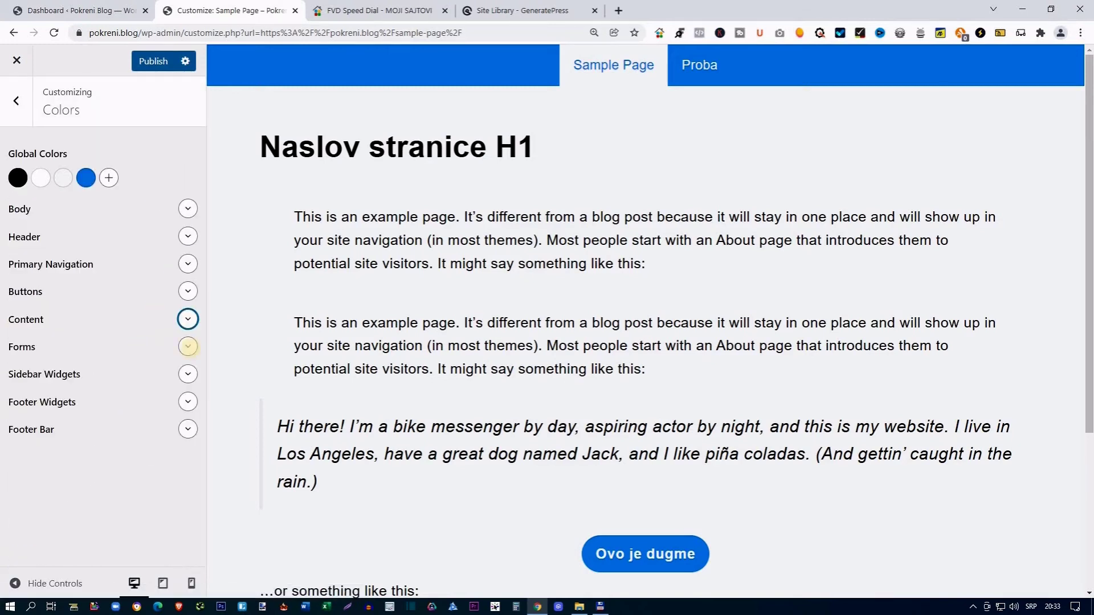
- Set the initial text color of forms to the global black 000000 and publish the color changes
left_click(189, 348)
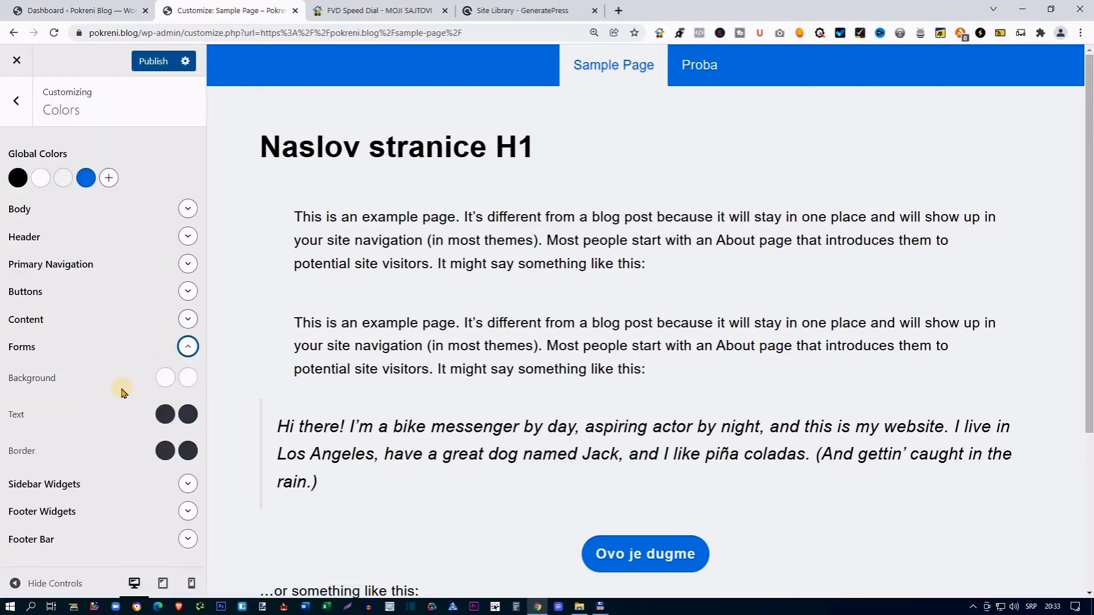
left_click(164, 418)
left_click(91, 369)
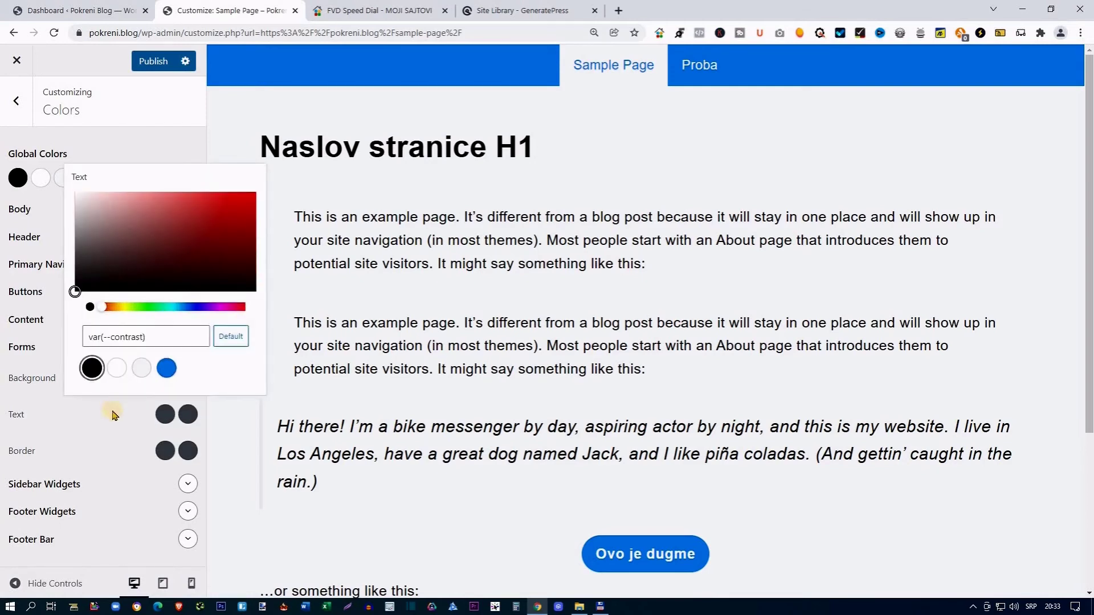
left_click(112, 414)
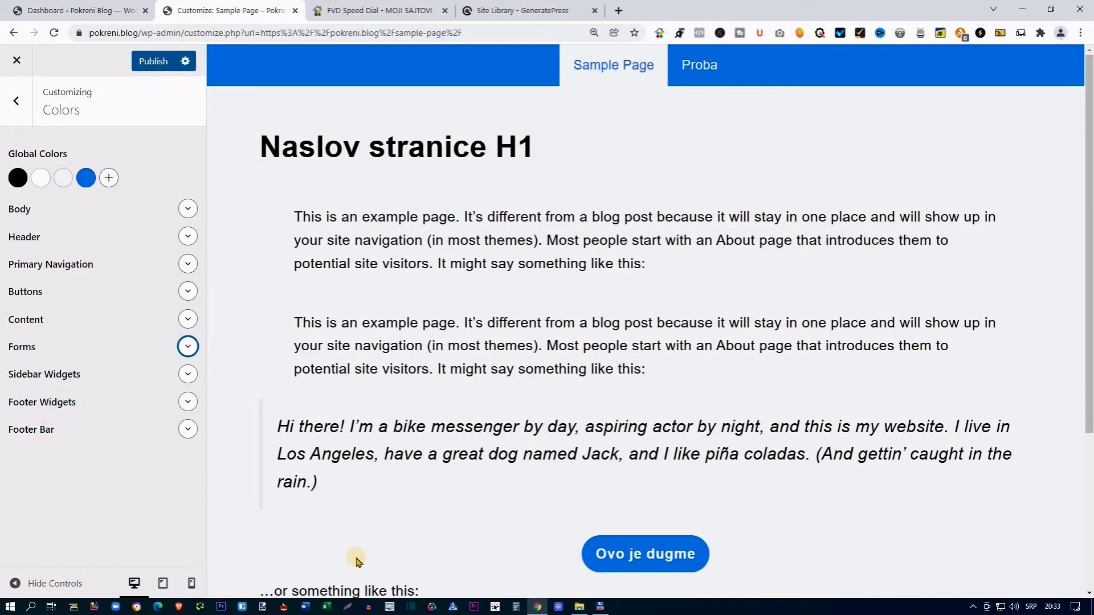
scroll(359, 487, "down", 4)
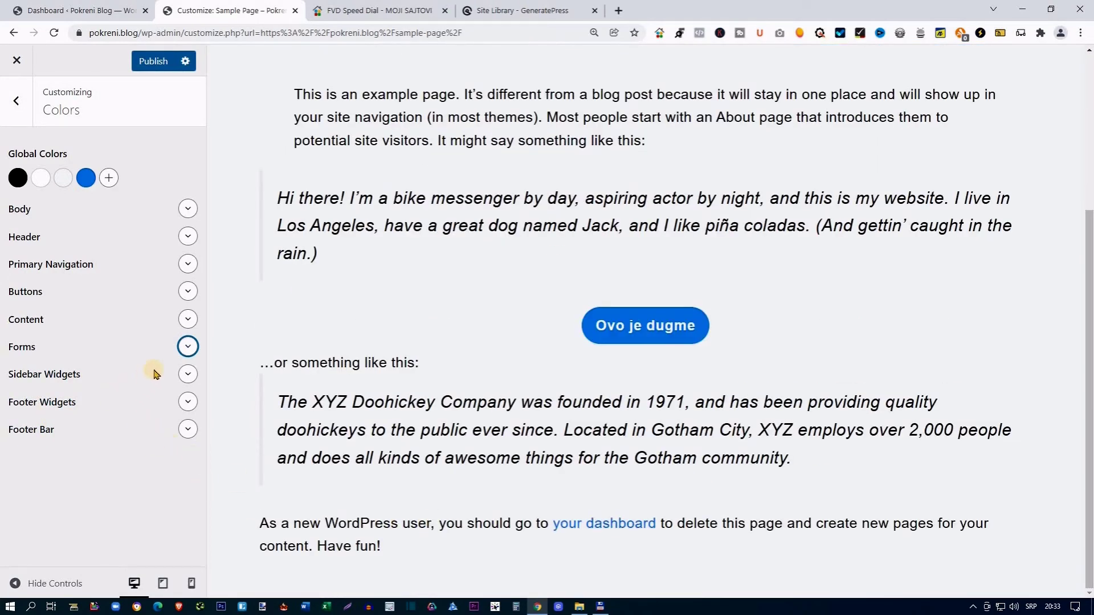
left_click(152, 61)
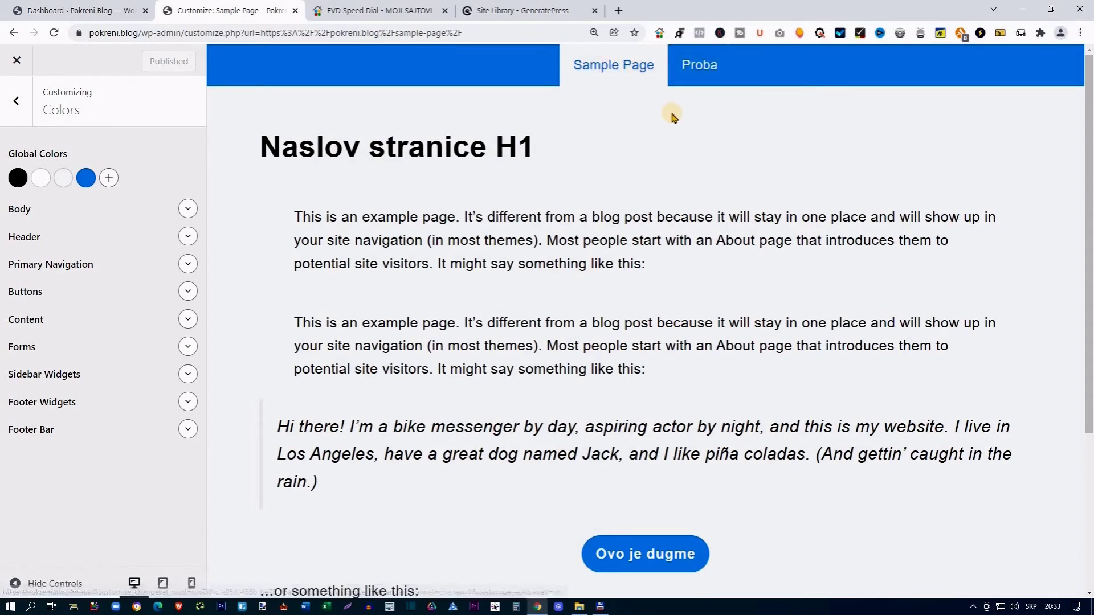
- Open the primary navigation color settings to review the menu's background and text colors
left_click(691, 78)
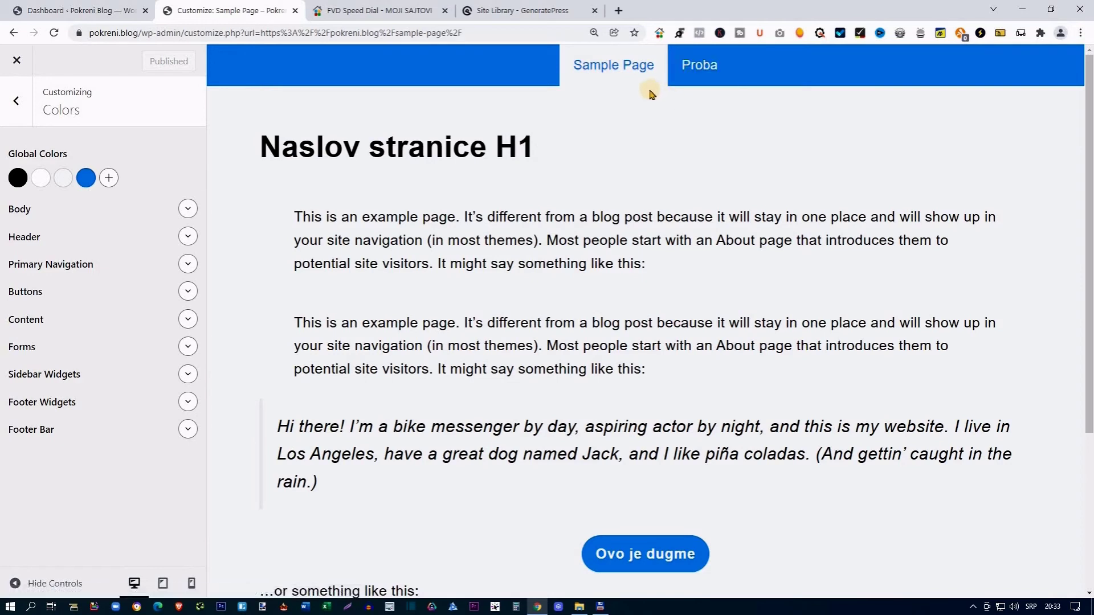
left_click(187, 265)
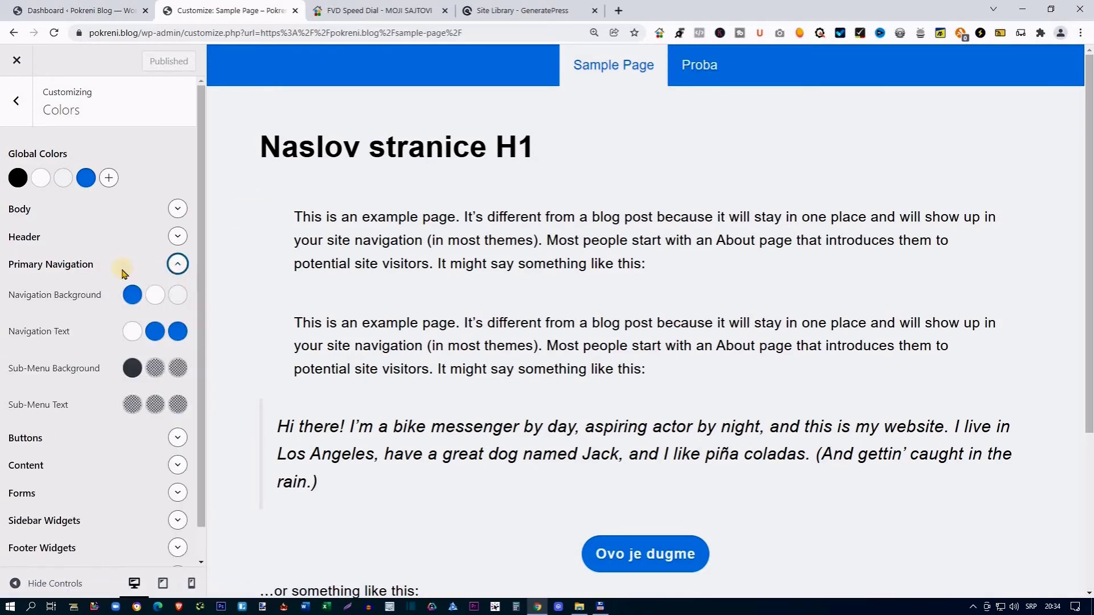